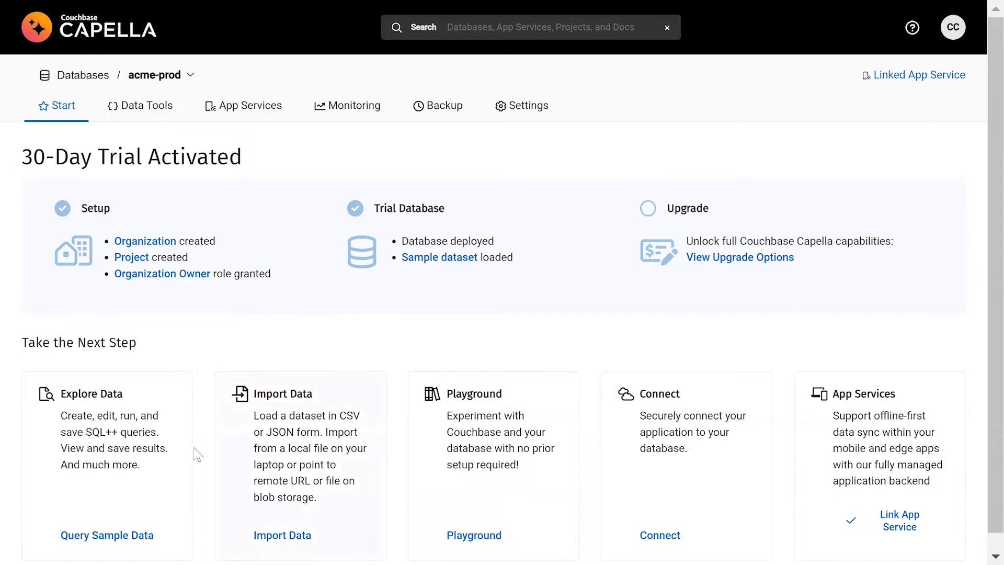
# Open the documents of the trial database's sample data and look through the available collections and scopes of travel-sample.
pyautogui.click(120, 532)
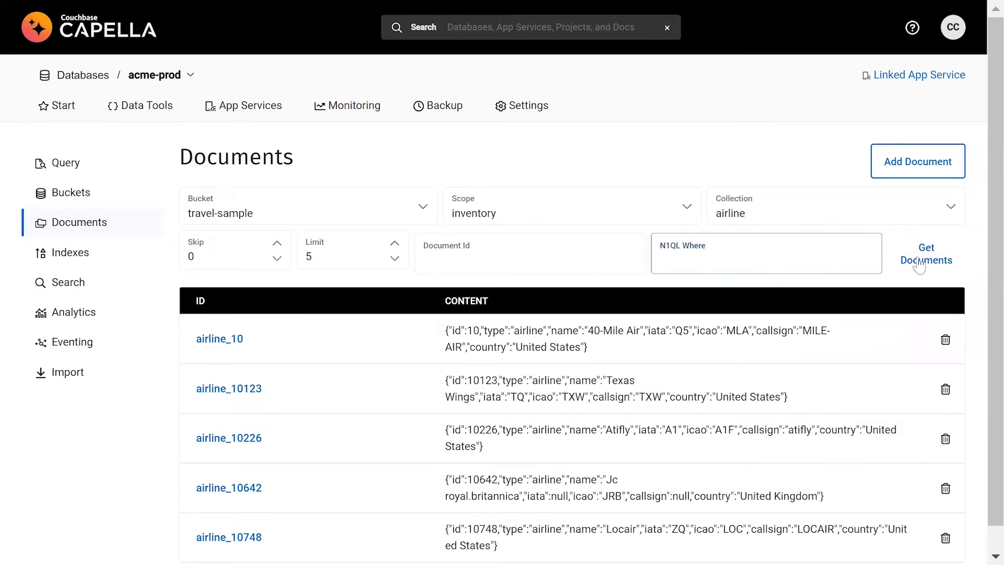
pyautogui.click(951, 211)
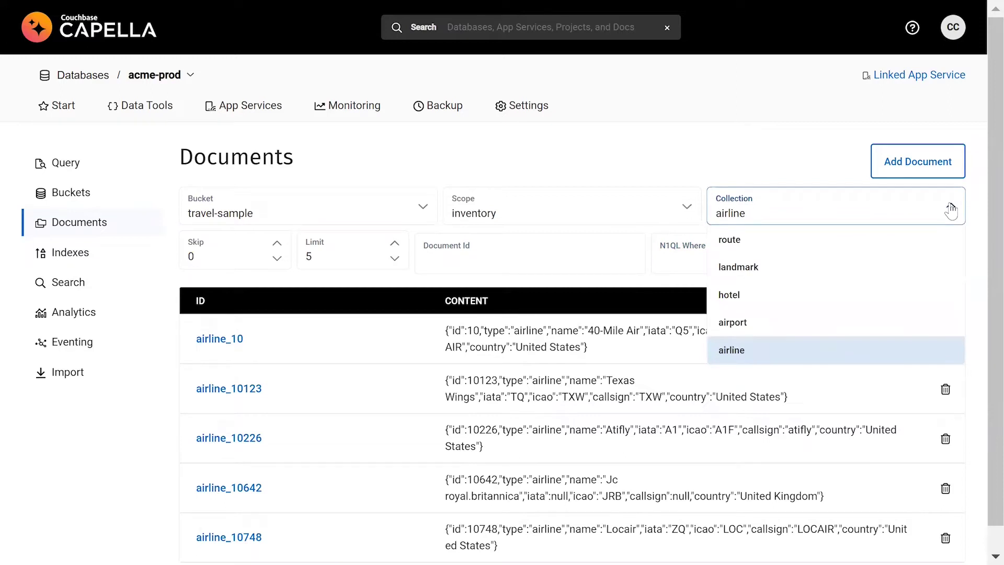
pyautogui.click(814, 164)
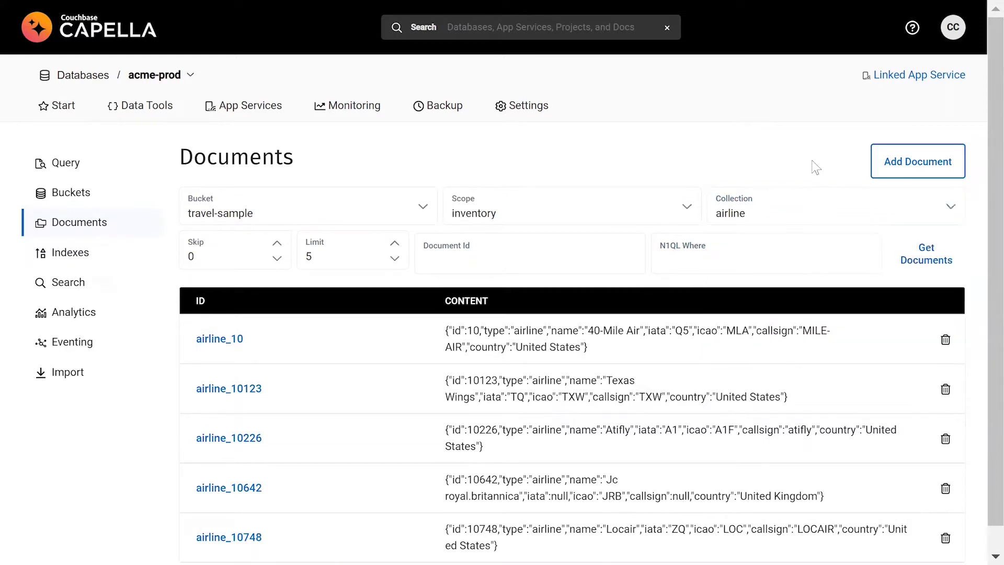
pyautogui.click(687, 218)
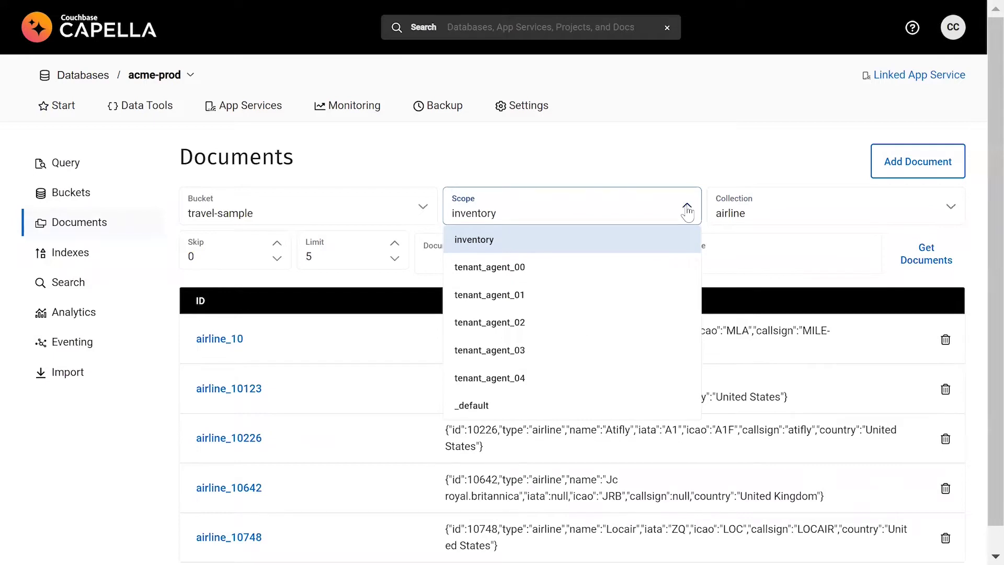
pyautogui.click(687, 212)
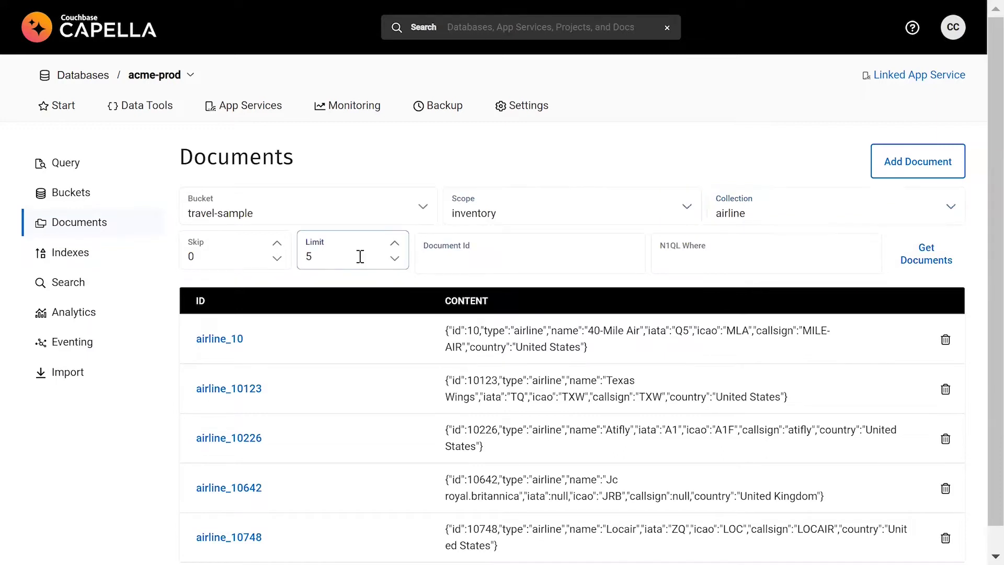
# Set the document limit to 50 and switch the listed collection to airport.
pyautogui.click(344, 258)
pyautogui.write('0')
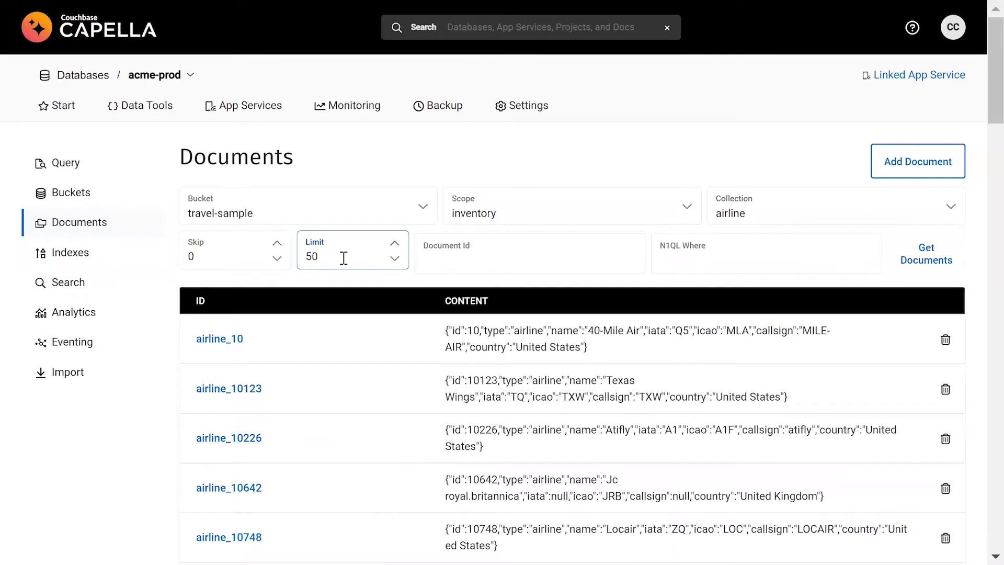
pyautogui.click(936, 209)
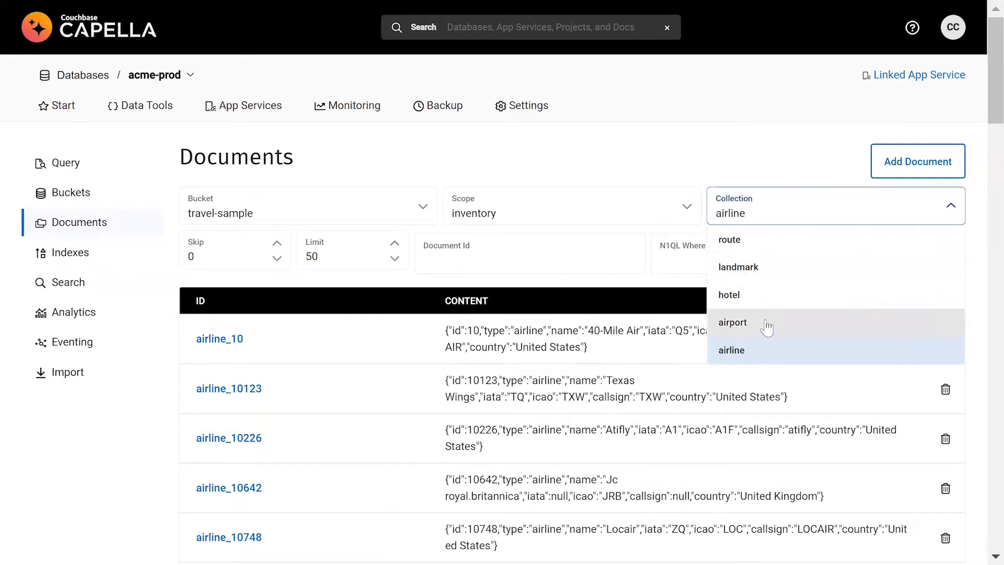
pyautogui.click(765, 322)
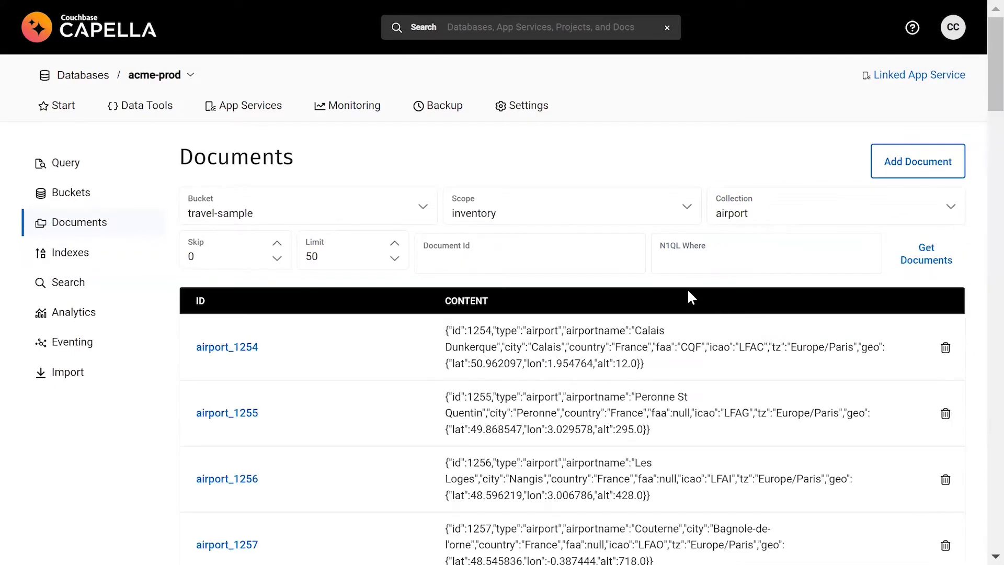
# Filter the airport documents with the N1QL condition city="Las Vegas" and open document airport_3877.
pyautogui.click(671, 282)
pyautogui.write('city="Las Vegas')
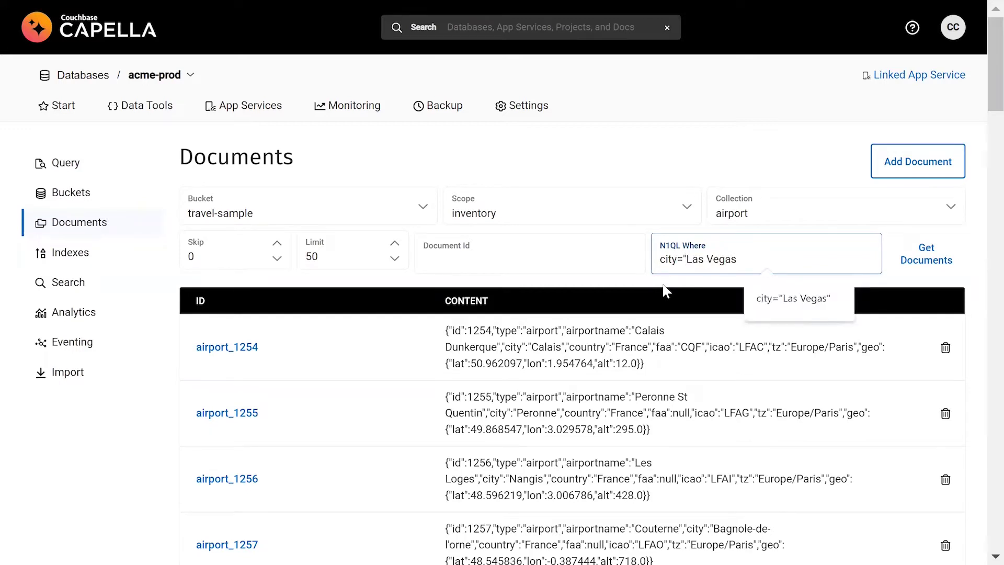
pyautogui.write('"')
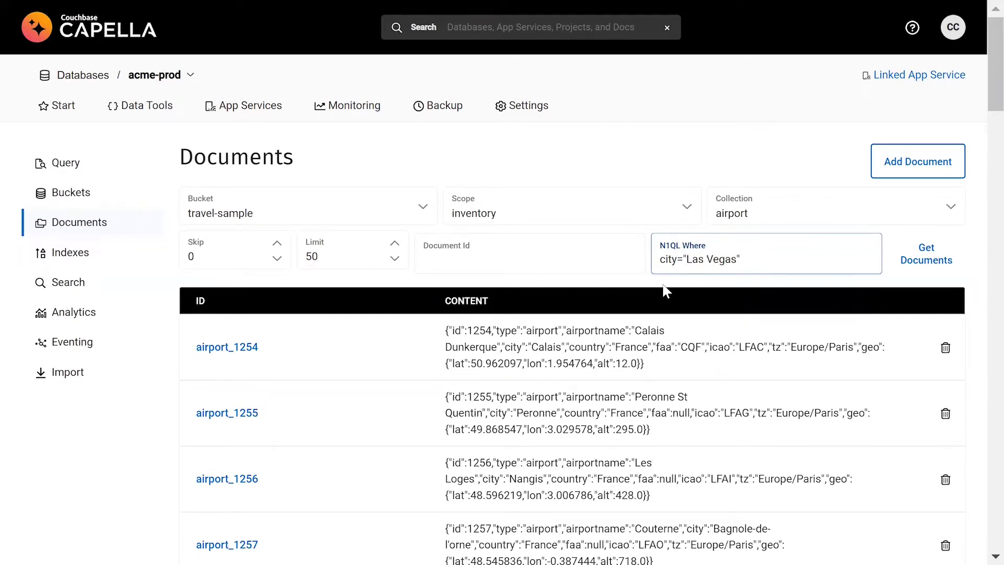
pyautogui.press('Return')
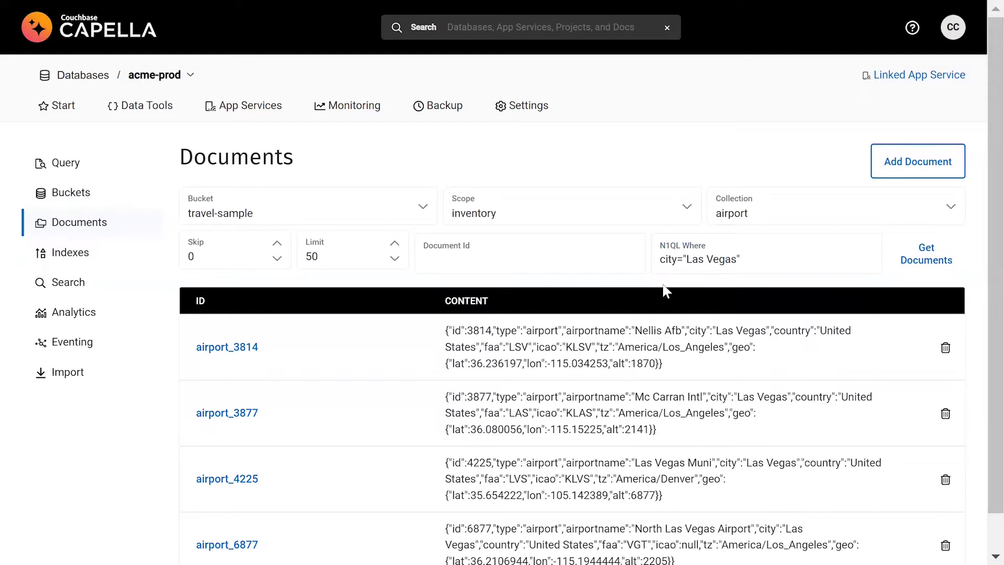
pyautogui.click(226, 413)
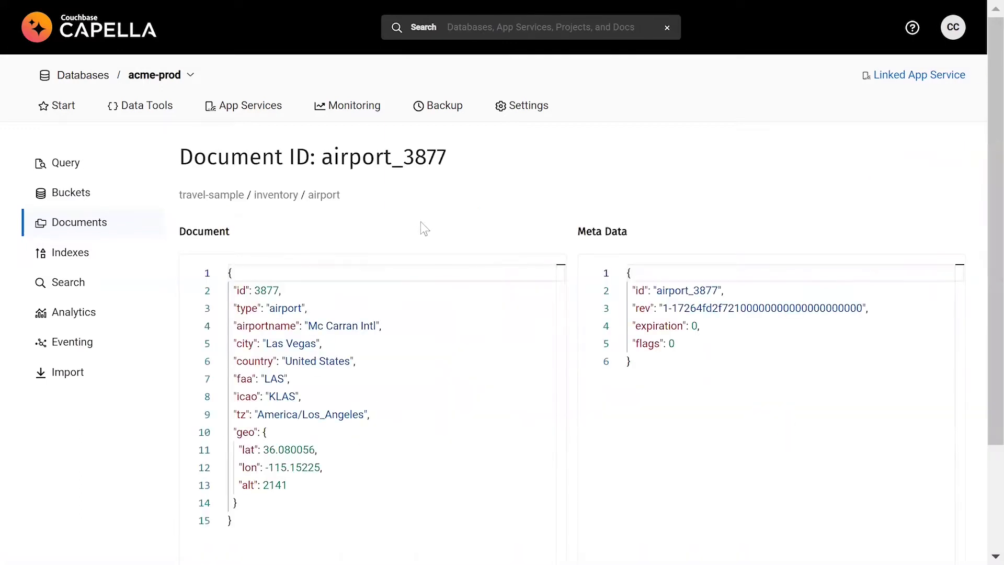
# Query airline ID, name, source and destination airports by inner-joining travel-sample routes with airlines for destination SFO, ordered by source airport; view results as table and JSON.
pyautogui.click(69, 165)
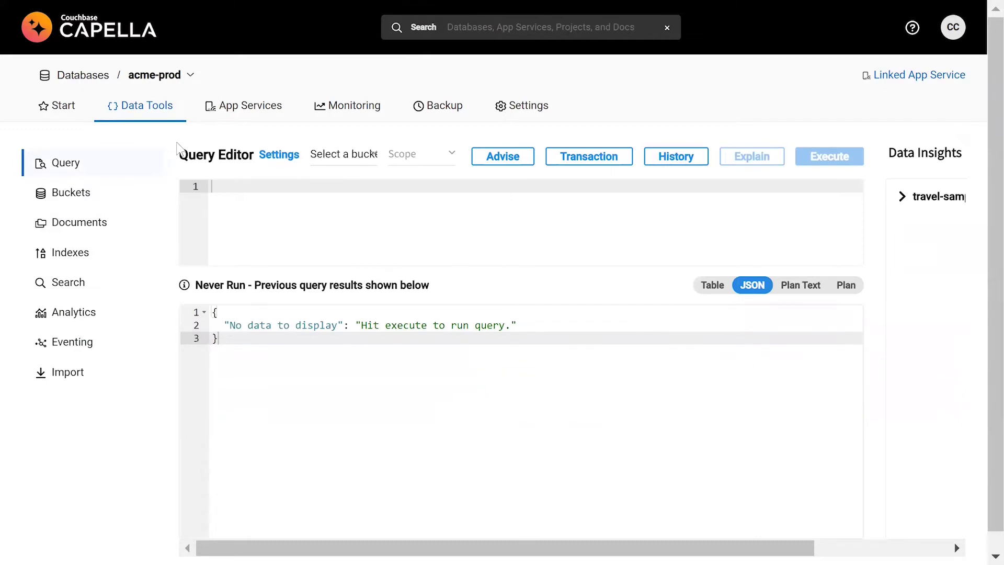
pyautogui.click(252, 182)
pyautogui.write('SELECT route.airlineid, airline.name, route.sourceairport, route.destinationairport FROM `travel-sample` route INNER JOIN `travel-sample` airline ON route.airlineid = META(airline).id WHERE route.type = "route" AND route.destinationairport = "SFO" ORDER BY route.sourceairport;')
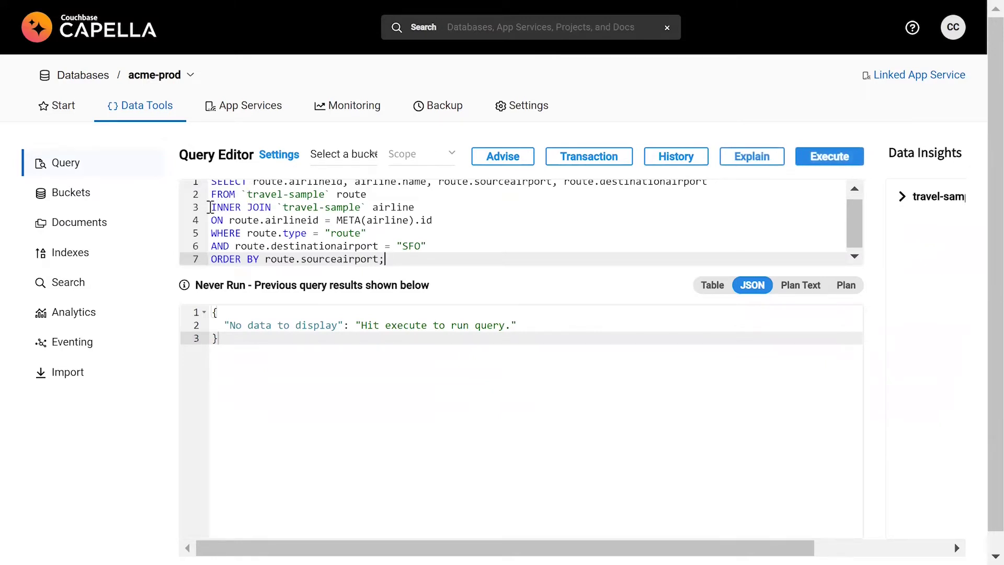
pyautogui.moveTo(210, 208); pyautogui.dragTo(455, 209)
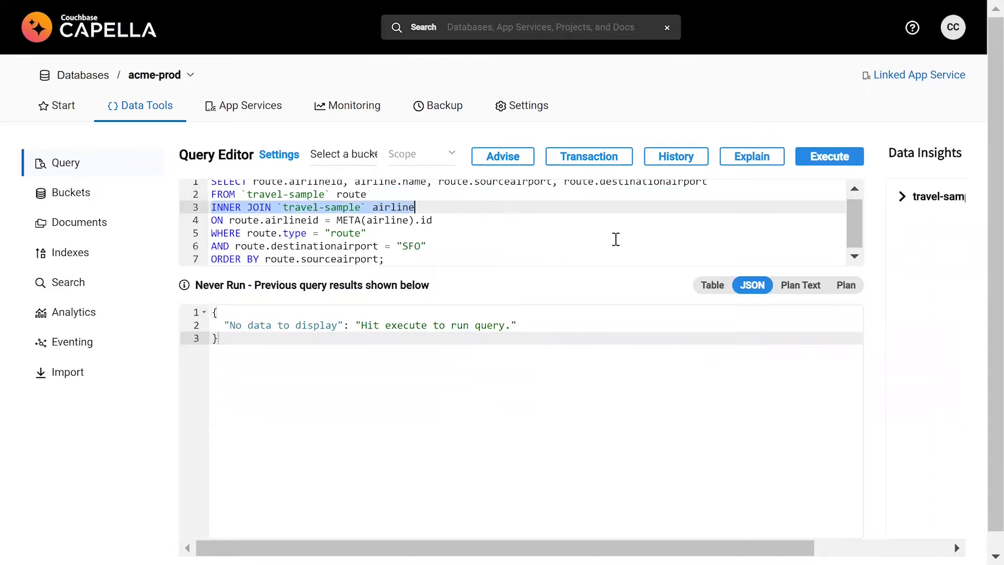
pyautogui.click(826, 163)
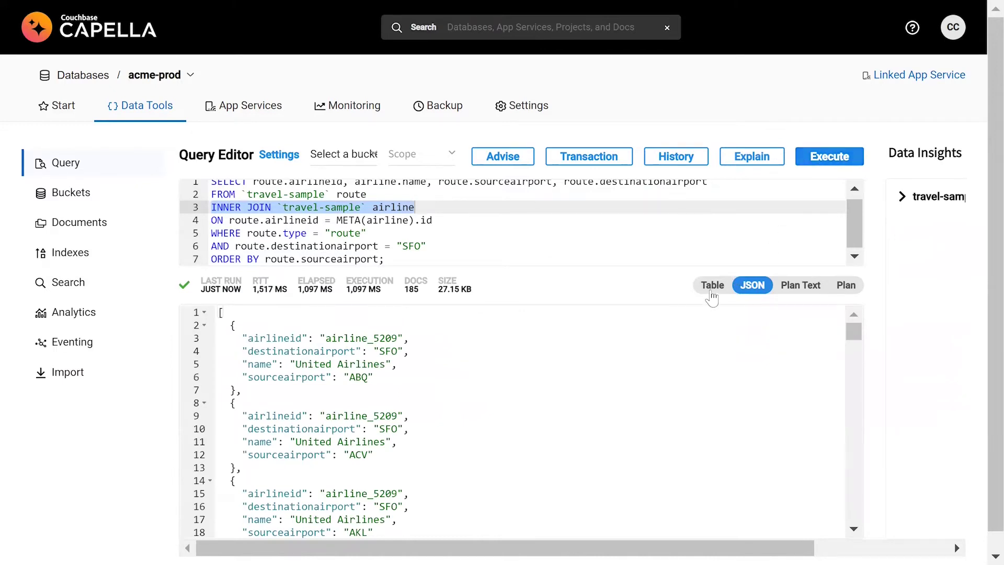
pyautogui.click(713, 286)
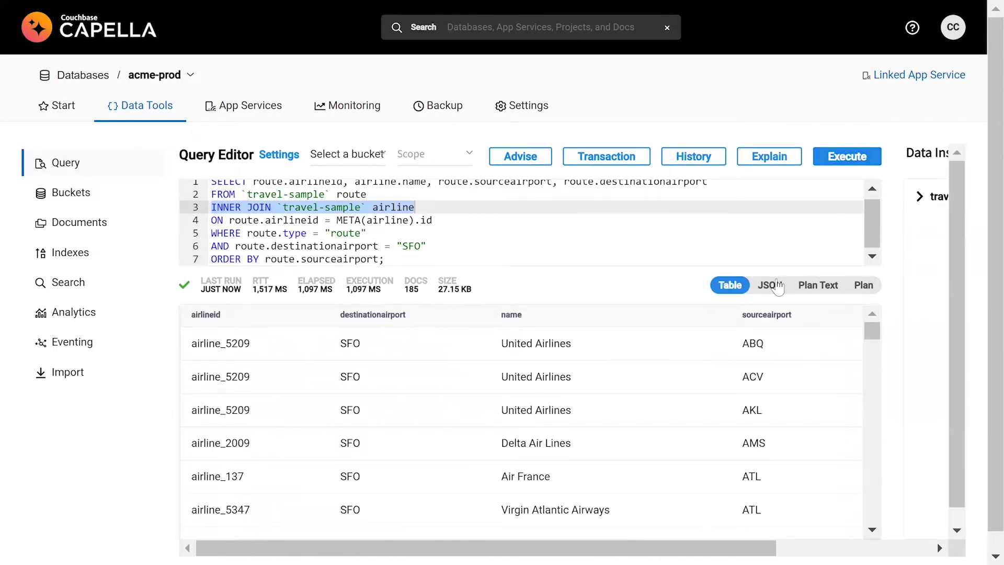
pyautogui.click(776, 287)
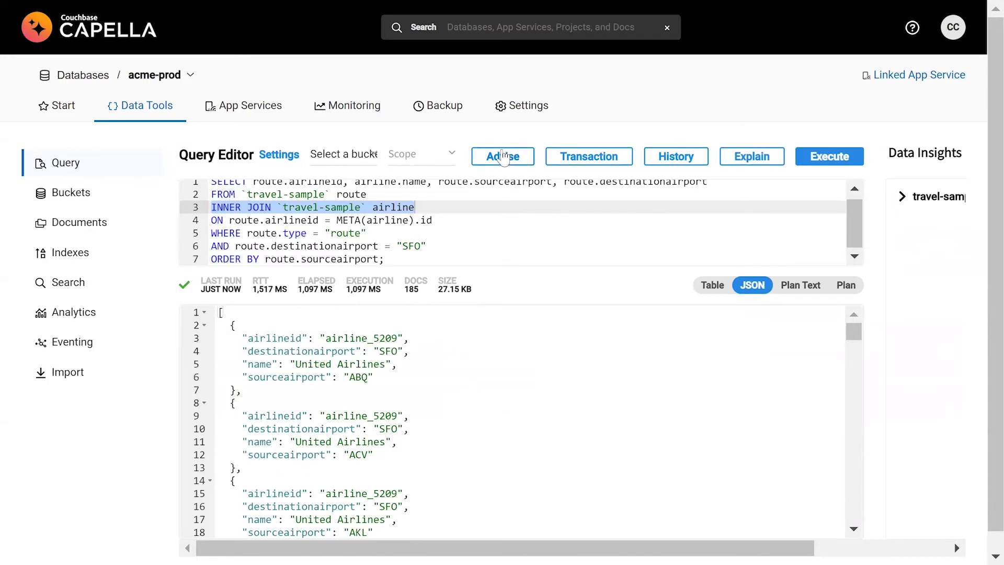
# Get index advice for the join query and create the recommended covering index on destinationairport, sourceairport and airlineid where type is 'route'.
pyautogui.click(502, 156)
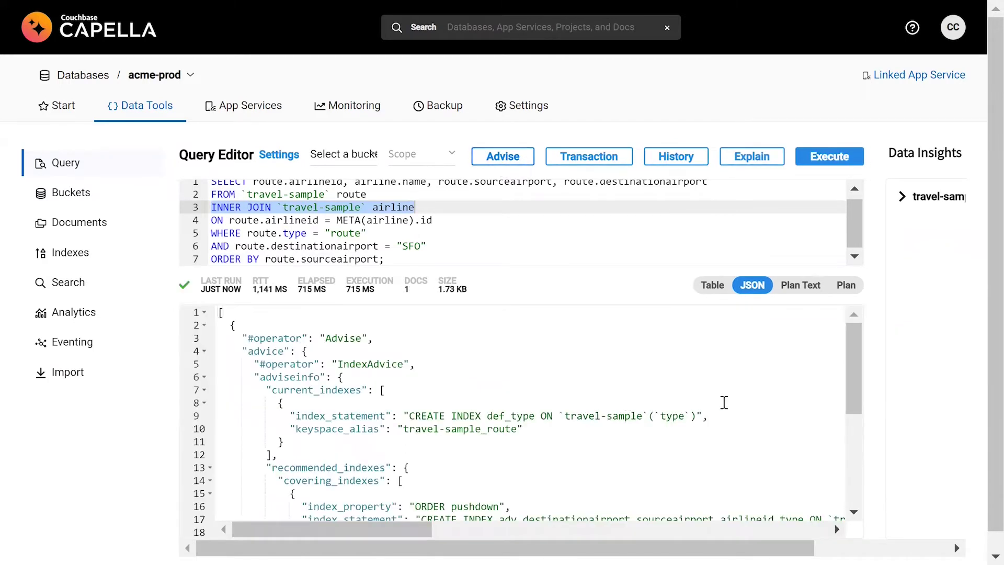
pyautogui.moveTo(853, 348); pyautogui.dragTo(853, 421)
pyautogui.moveTo(423, 360); pyautogui.dragTo(827, 360)
pyautogui.hotkey('ctrl', 'c')
pyautogui.moveTo(421, 260); pyautogui.dragTo(209, 157)
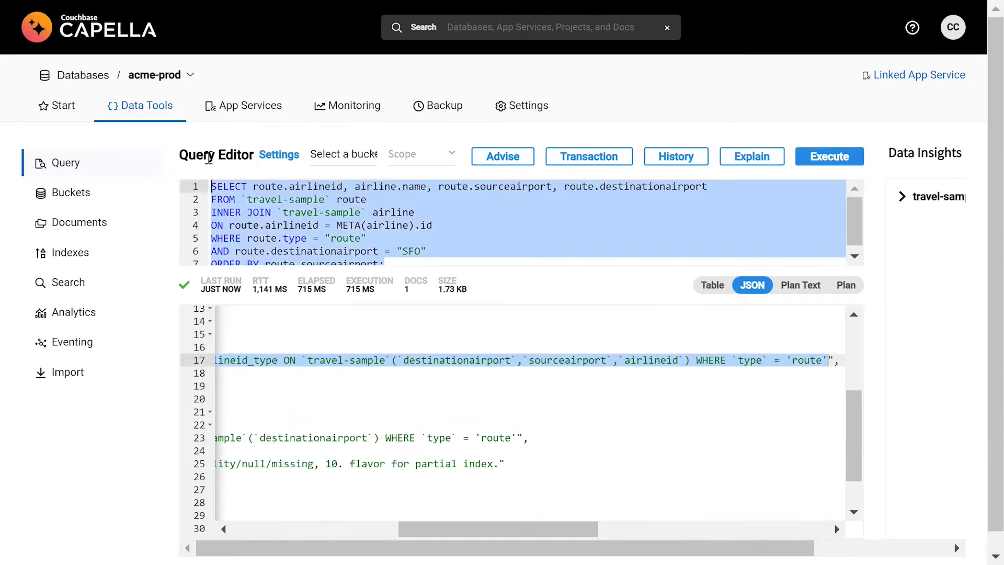
pyautogui.hotkey('ctrl', 'v')
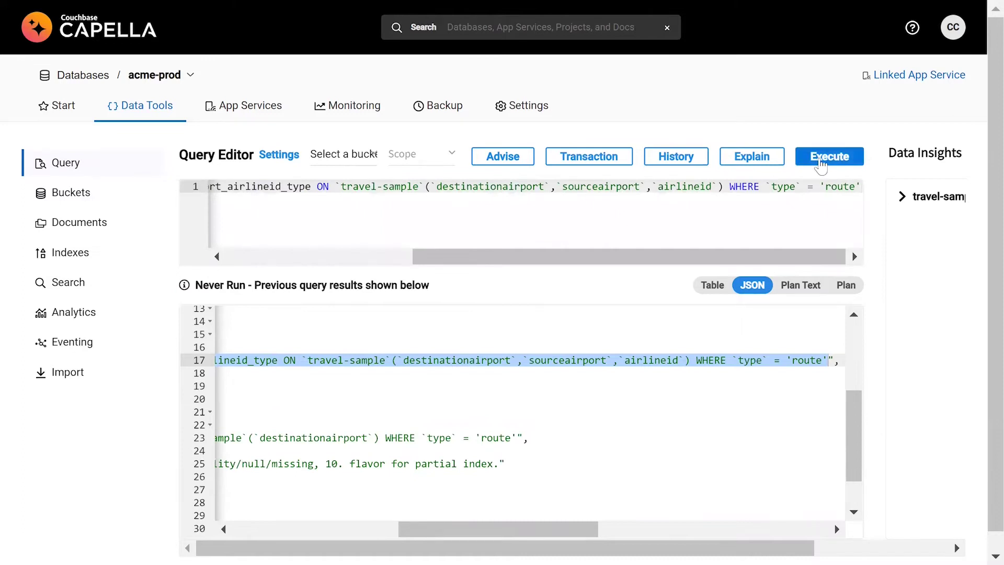
pyautogui.click(822, 157)
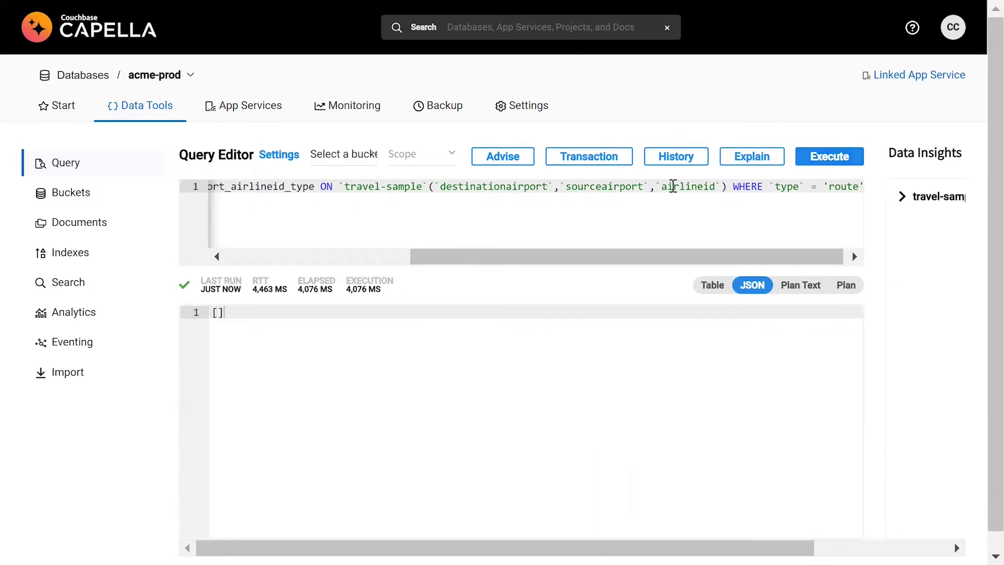
# Reload the earlier SFO route join query from the query history and run it again.
pyautogui.click(680, 166)
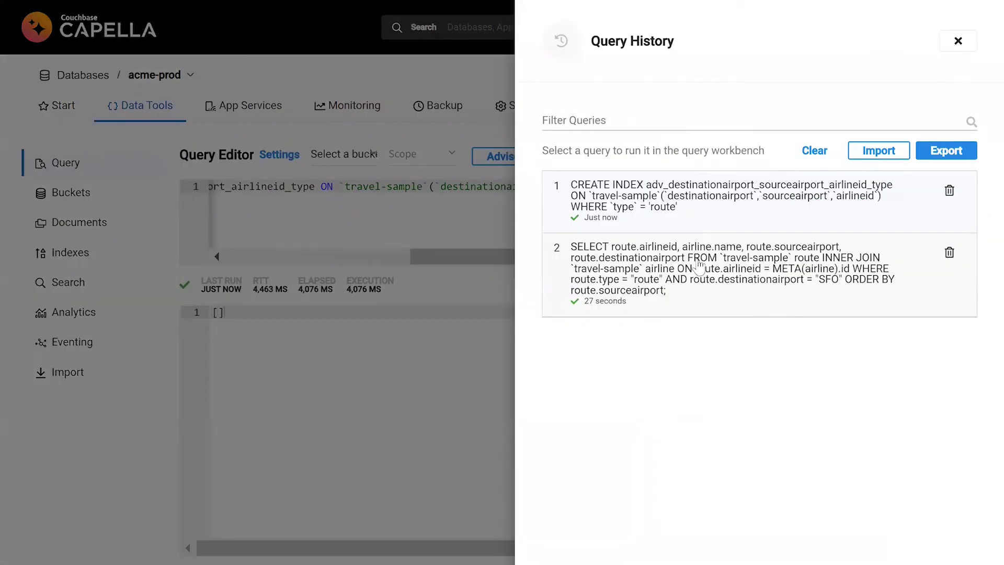
pyautogui.click(699, 268)
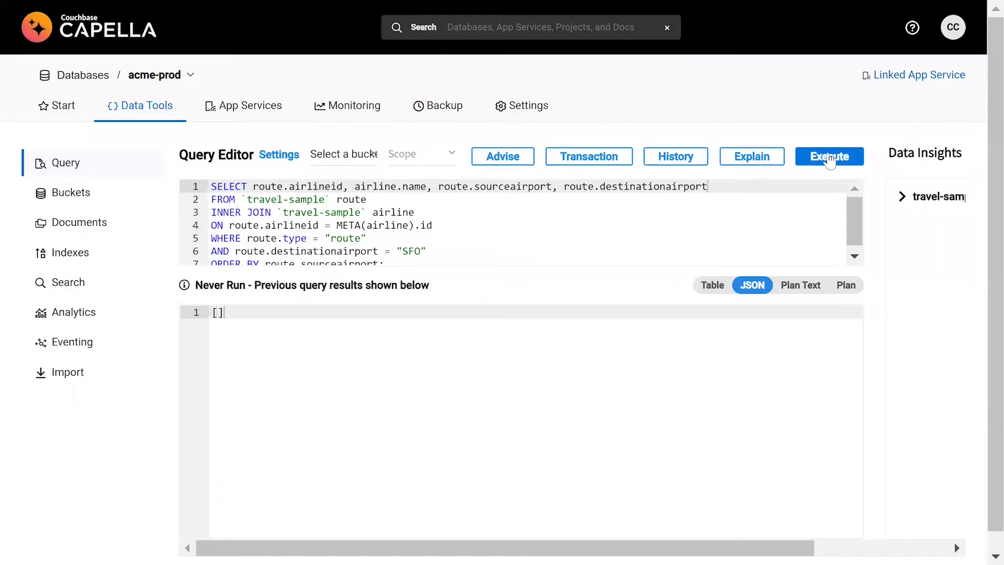
pyautogui.click(829, 161)
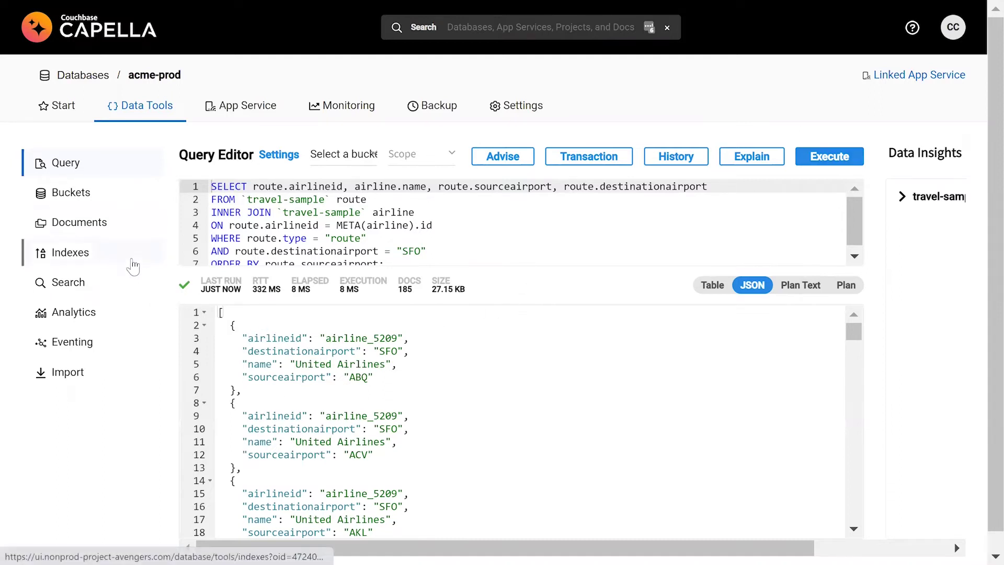
# Check the search indexes, then query the ID and name of inventory hotels whose description matches a full-text SEARCH for "amazing".
pyautogui.click(75, 286)
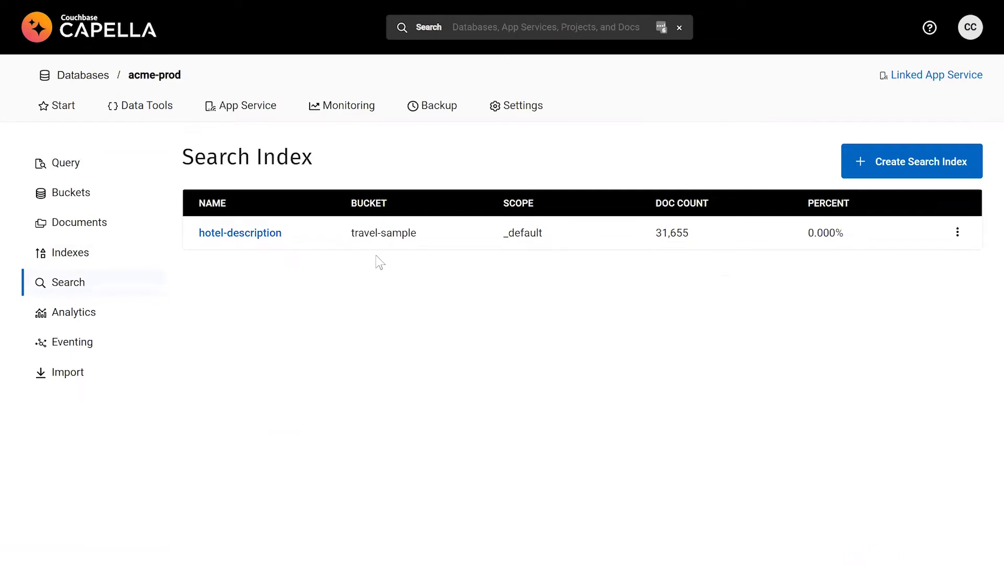
pyautogui.click(77, 172)
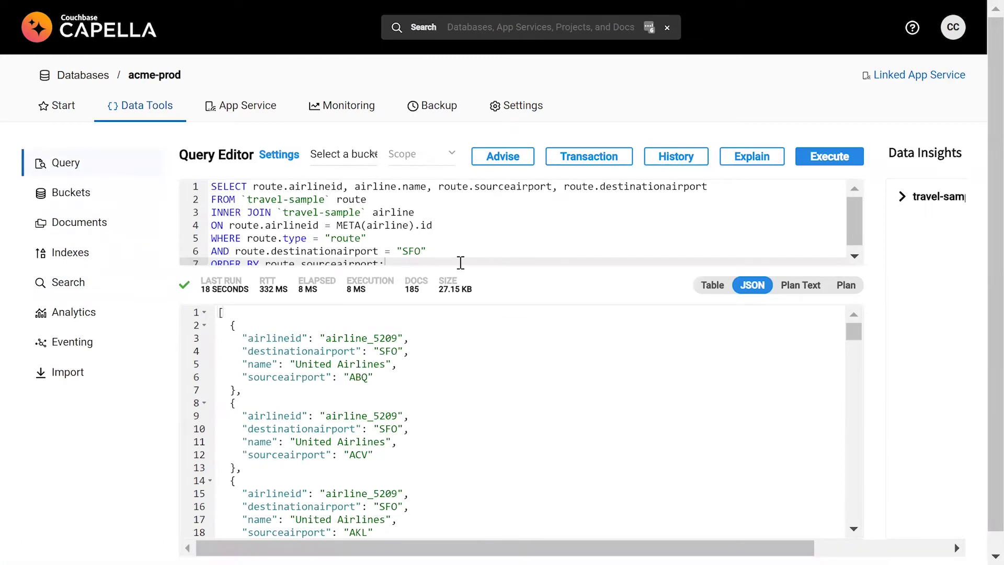
pyautogui.moveTo(460, 263); pyautogui.dragTo(187, 157)
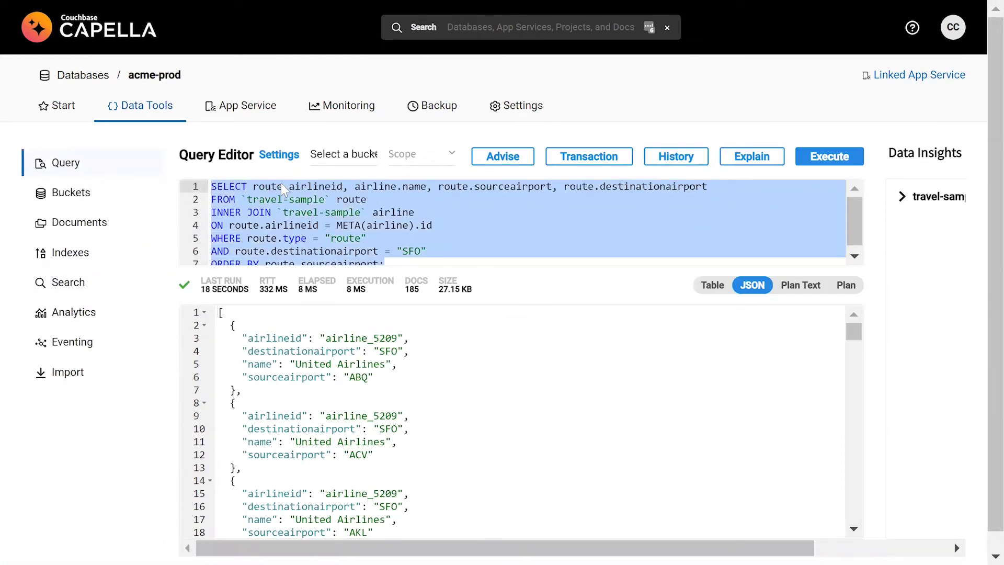
pyautogui.write('SELECT META(t1).id,name FROM `travel-sample`.inventory.hotel AS t1 WHERE t1.type = "hotel" AND SEARCH(t1.description, "amazing");')
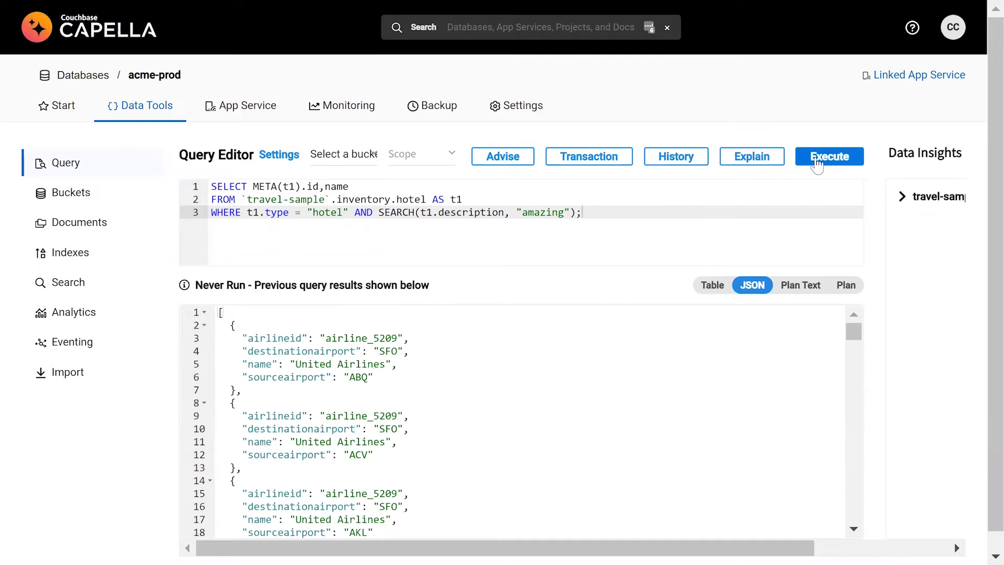
pyautogui.click(817, 164)
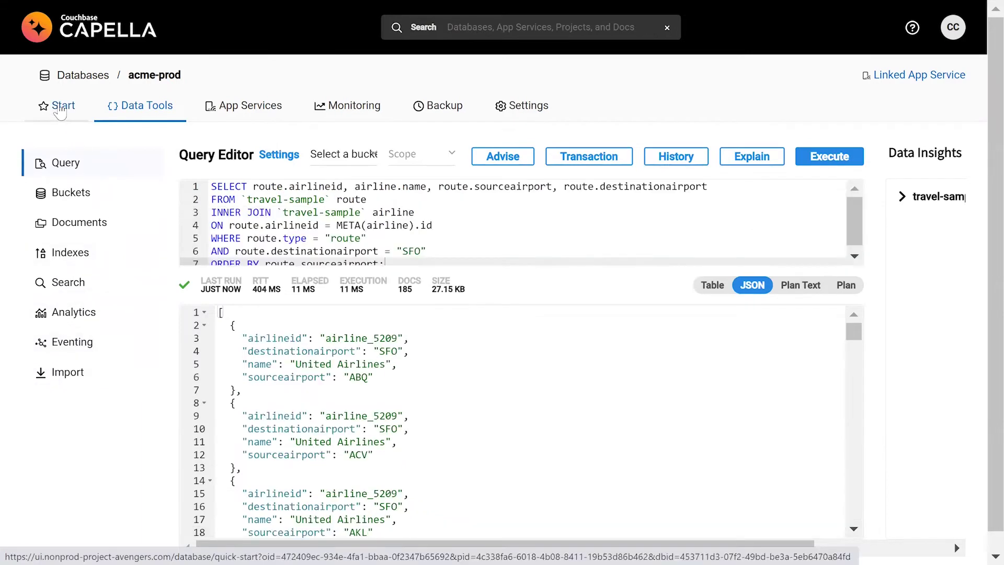
# Open the Playground from the database's start page and skim the SDK Introduction chapter.
pyautogui.click(68, 109)
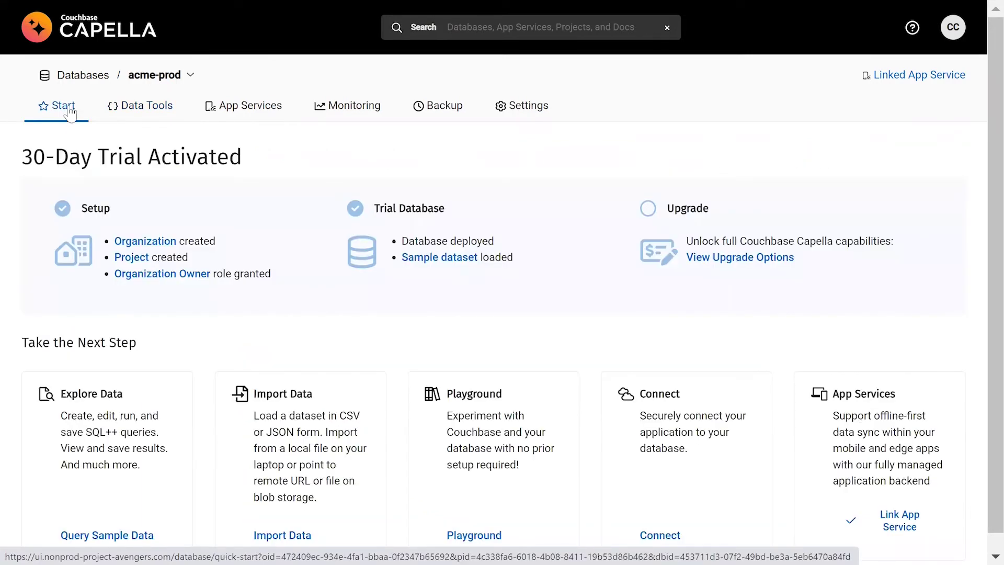
pyautogui.click(475, 535)
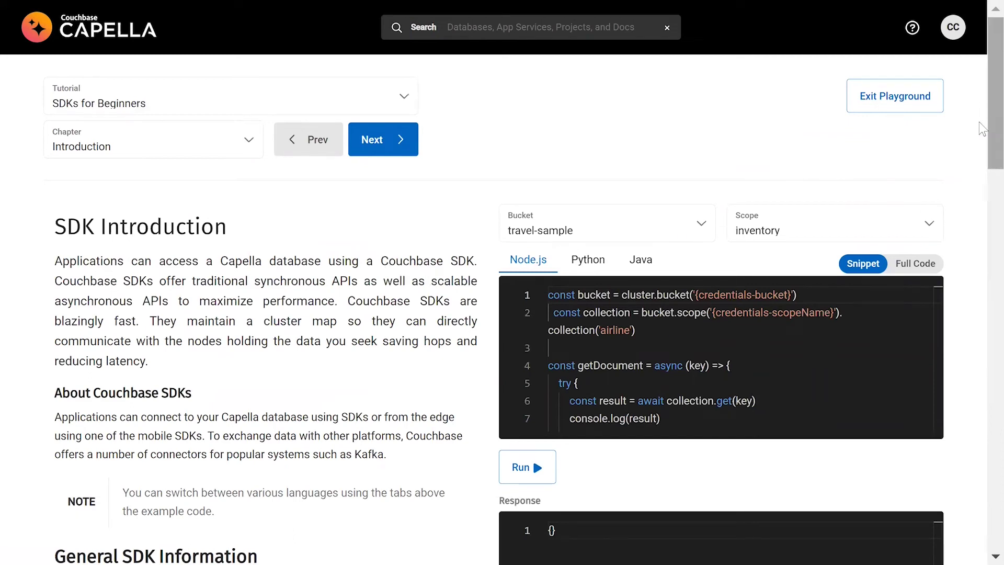
pyautogui.scroll(-15, 979, 235)
pyautogui.moveTo(976, 280); pyautogui.dragTo(979, 42)
# Switch the tutorial to the Key Value Get chapter and show its code example in Python.
pyautogui.click(249, 141)
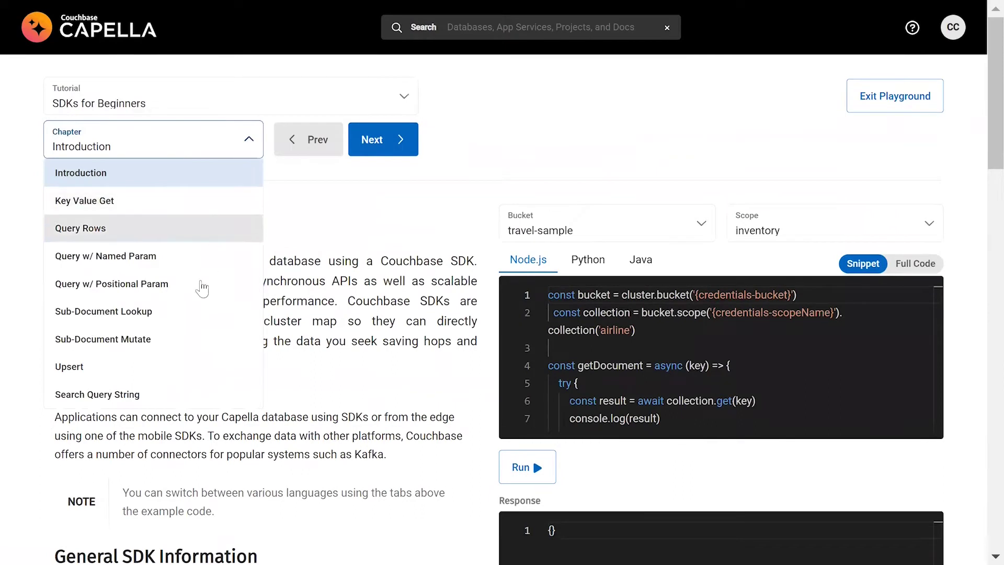
pyautogui.click(176, 206)
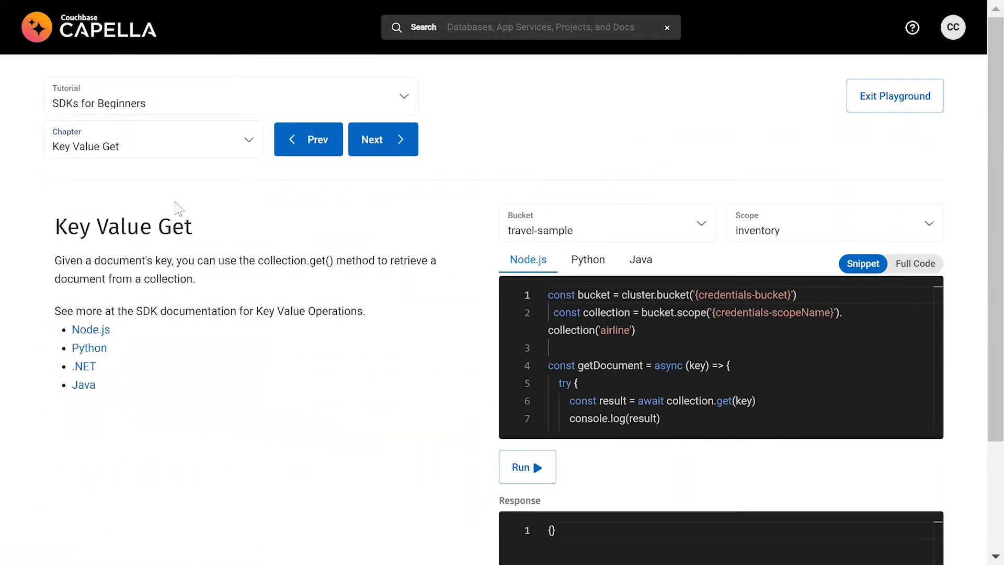
pyautogui.click(595, 261)
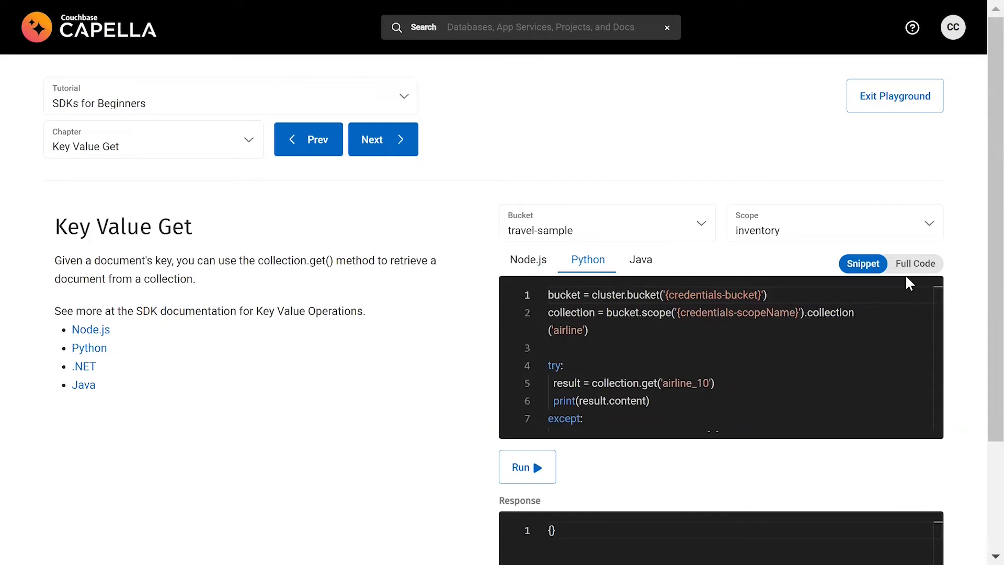
# Compare the full code and snippet views of the Python Key Value Get example, run the snippet and read its response.
pyautogui.click(919, 264)
pyautogui.moveTo(937, 303)
pyautogui.mouseDown()
pyautogui.moveTo(939, 356)
pyautogui.moveTo(946, 306)
pyautogui.mouseUp()
pyautogui.click(862, 264)
pyautogui.click(529, 472)
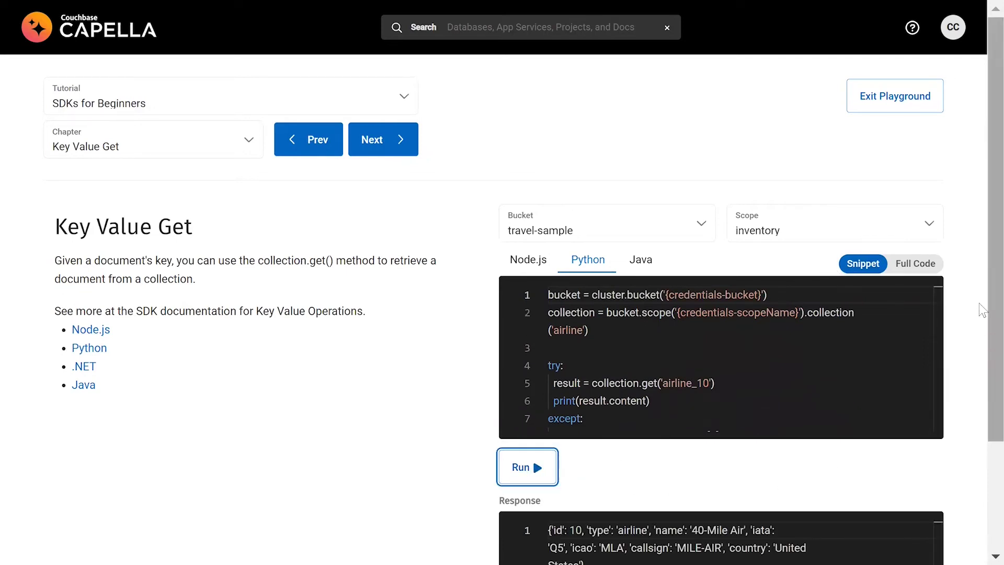
pyautogui.scroll(-2, 981, 361)
pyautogui.scroll(-2, 979, 366)
pyautogui.scroll(4, 980, 293)
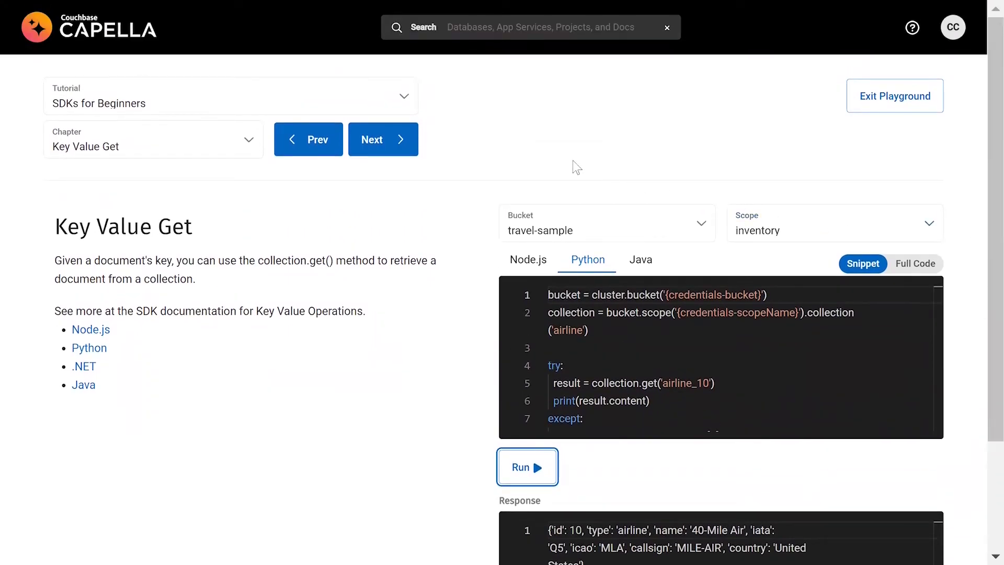
# Switch the Playground to the SQL++ Tutorial and look through its list of chapters.
pyautogui.click(405, 99)
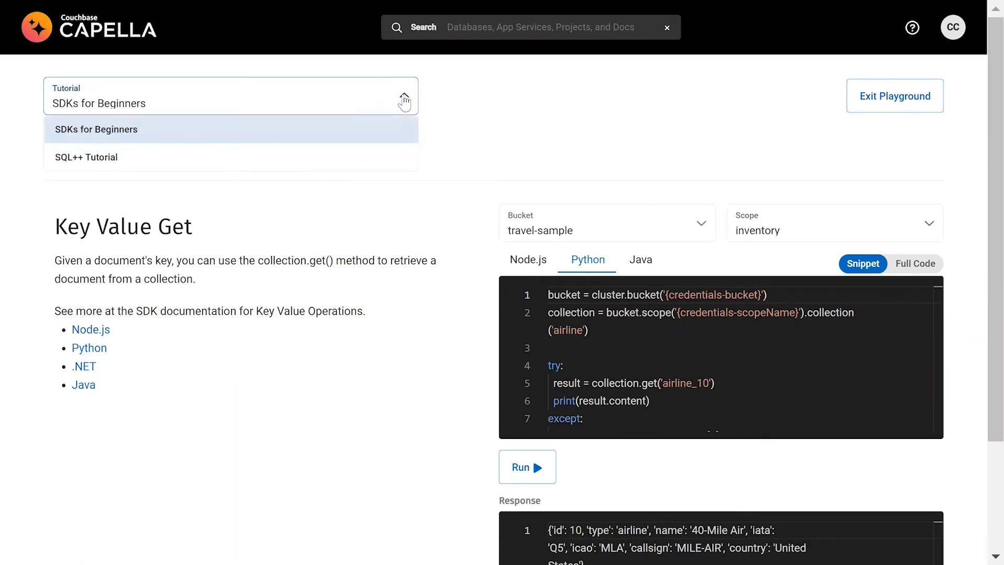
pyautogui.click(334, 156)
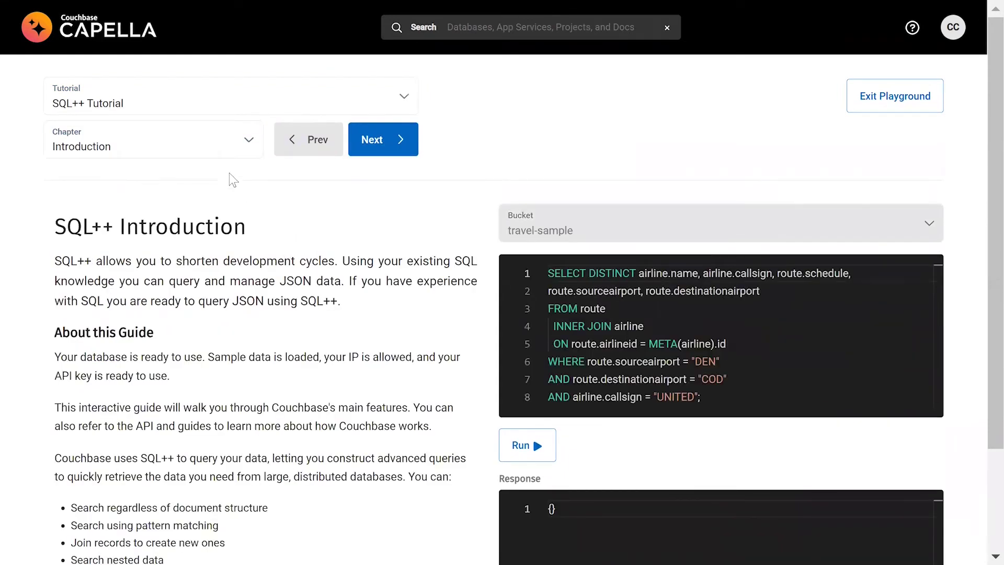
pyautogui.click(249, 140)
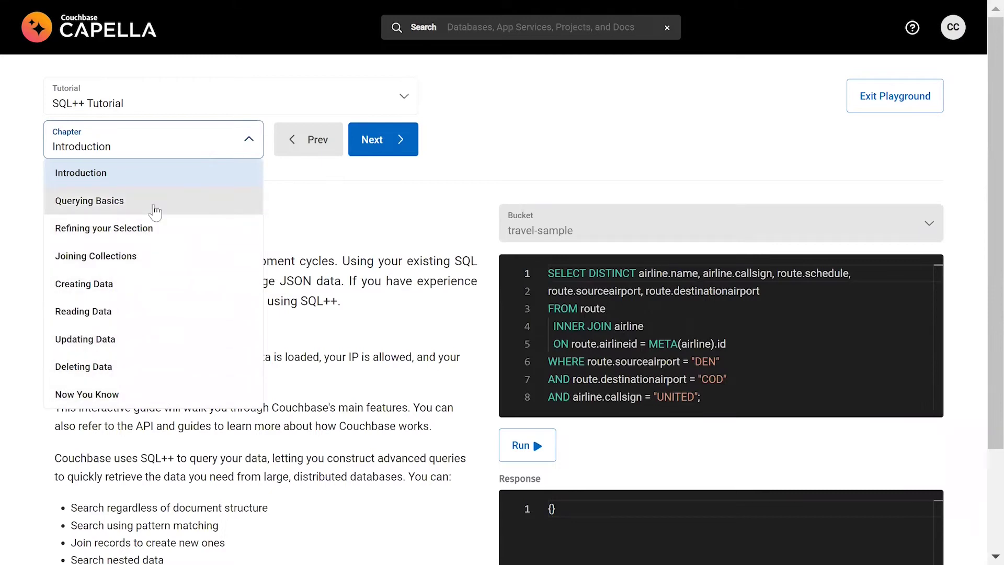
pyautogui.click(376, 202)
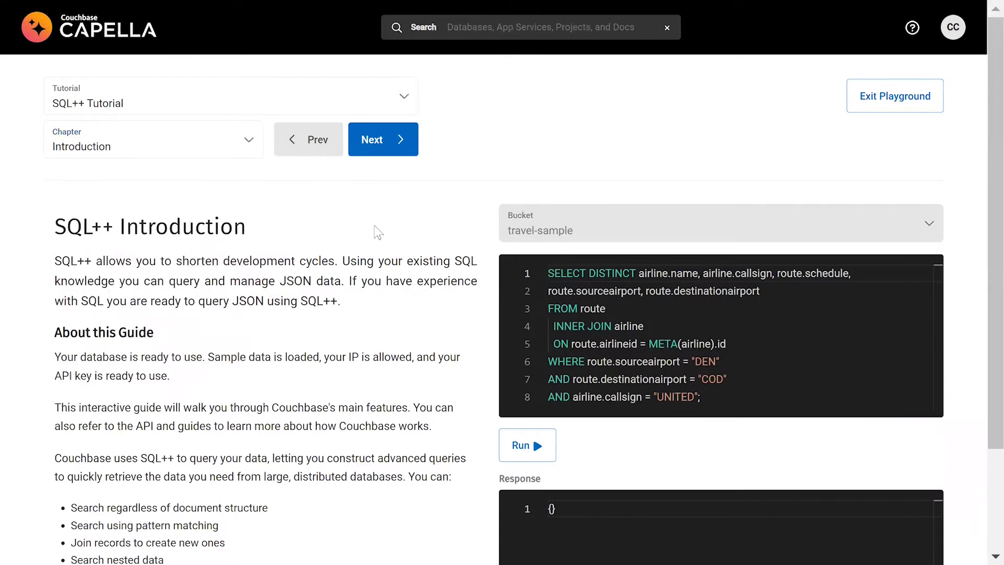
# Run the SQL++ Introduction's query joining routes and airlines, read the response, and exit the Playground.
pyautogui.click(537, 451)
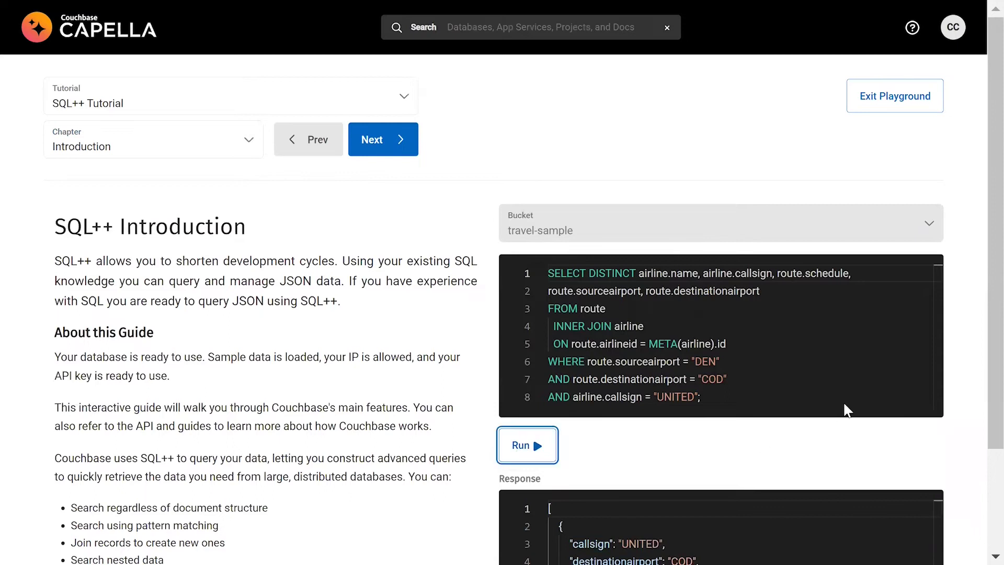
pyautogui.scroll(-2, 982, 264)
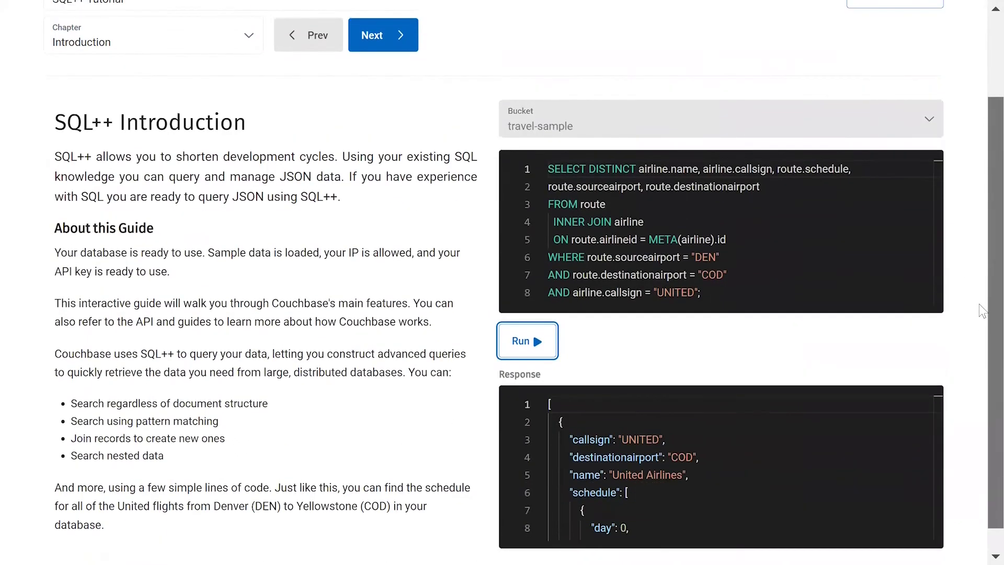
pyautogui.scroll(2, 979, 261)
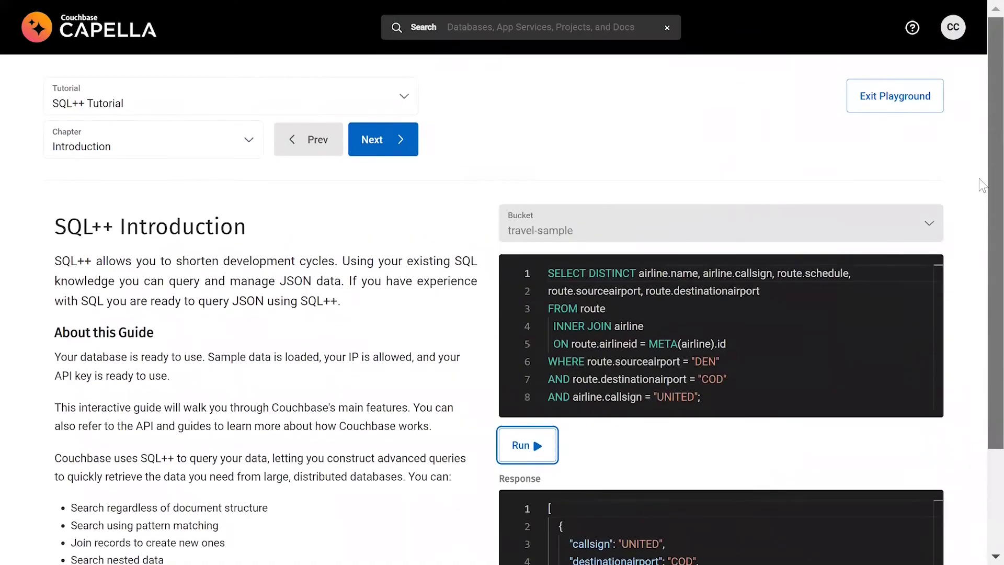
pyautogui.click(879, 97)
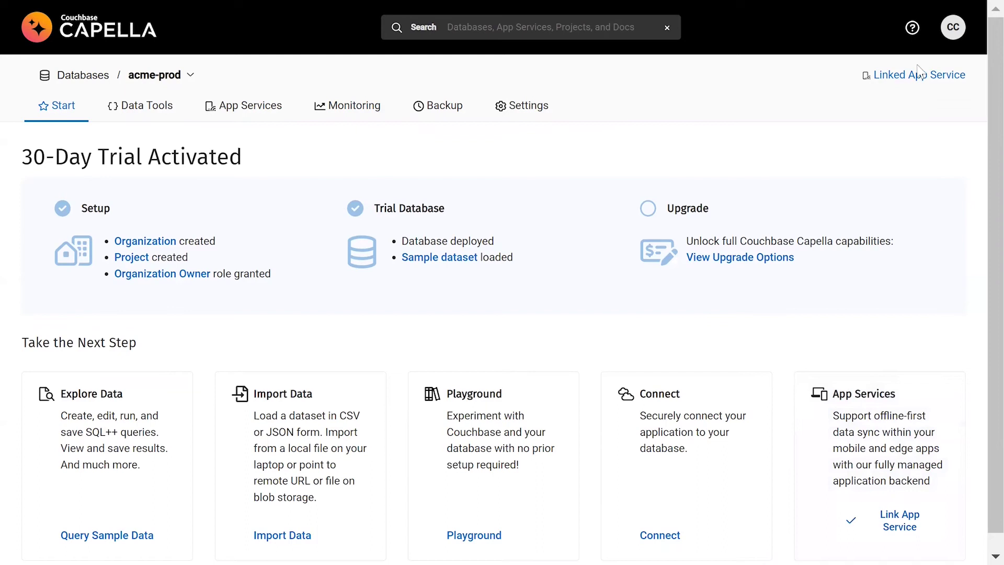
# Open field-sales-endpoint in the database's linked App Service and review its sync and import filter configuration and connection details.
pyautogui.click(919, 84)
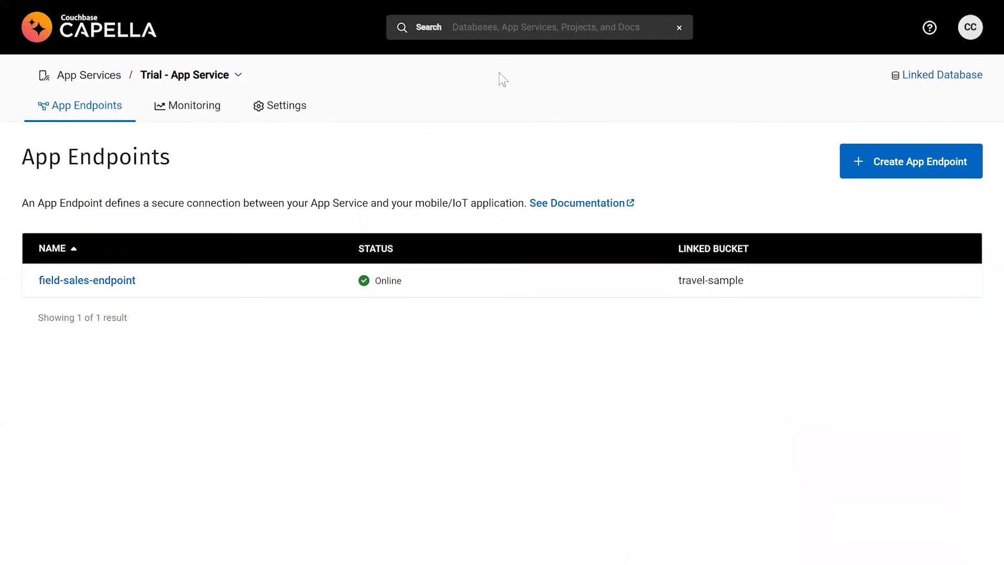
pyautogui.click(110, 283)
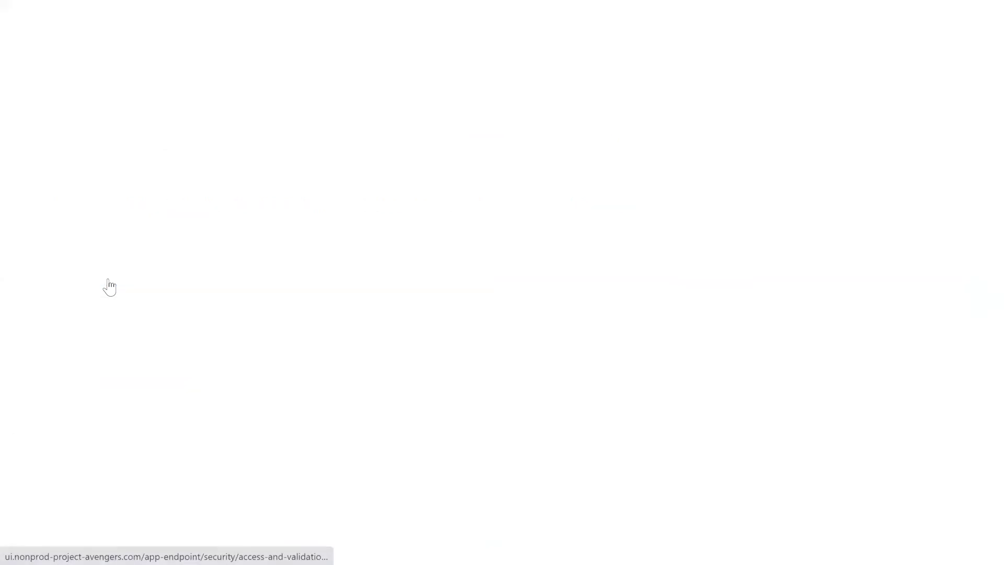
pyautogui.click(108, 195)
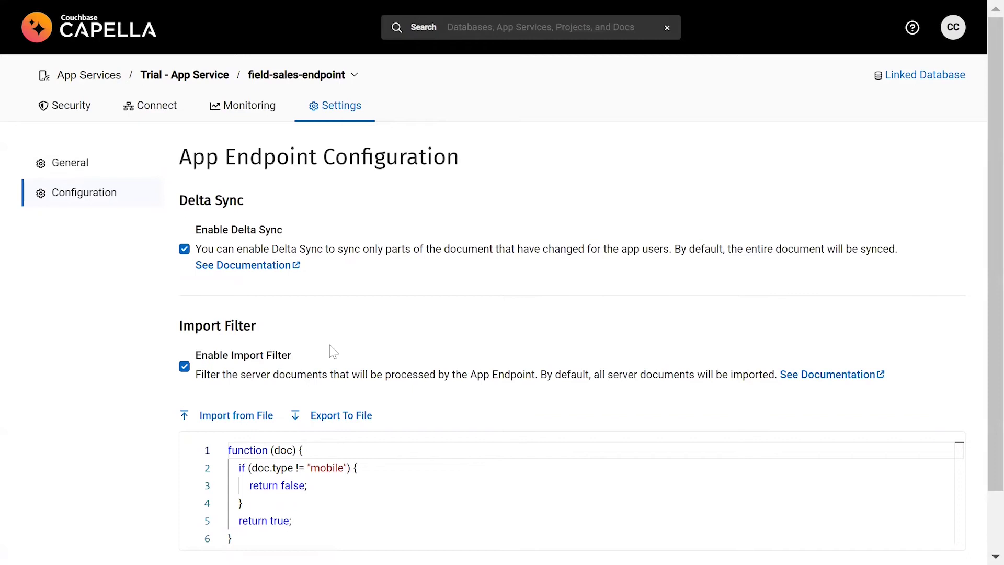
pyautogui.click(158, 114)
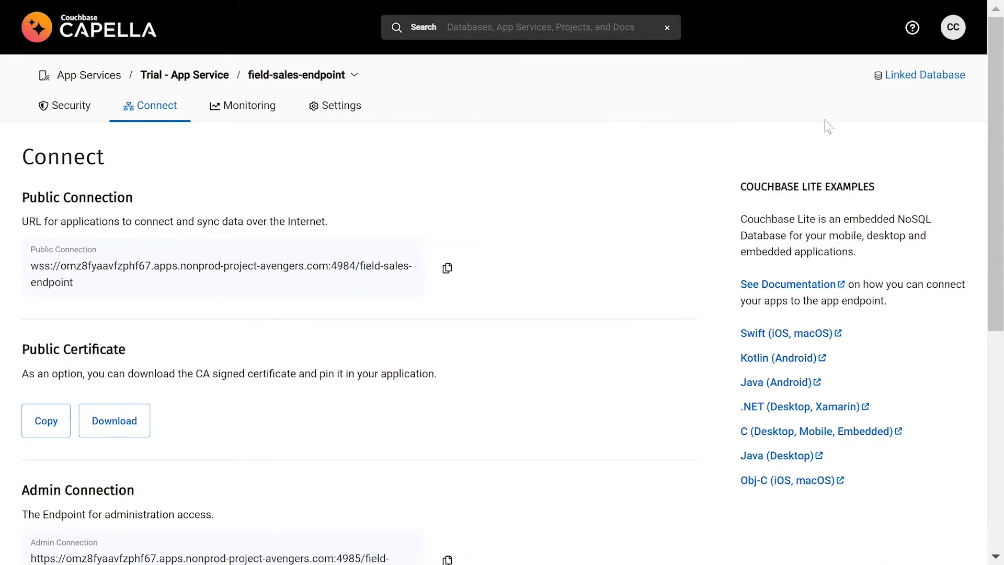
# Return to the linked acme-prod database and set its service group to 4 nodes in the Services settings, applying the change.
pyautogui.click(920, 75)
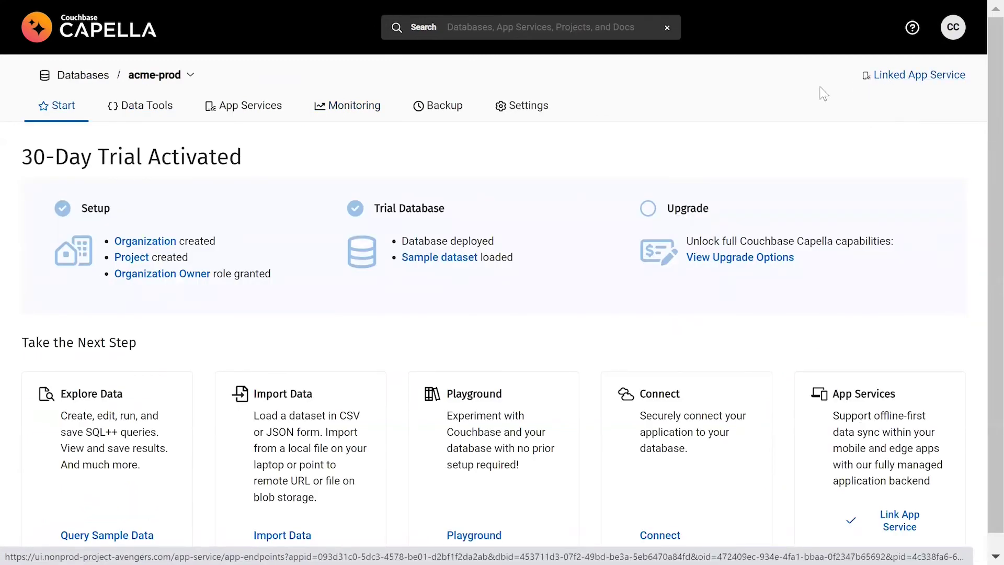
pyautogui.click(529, 111)
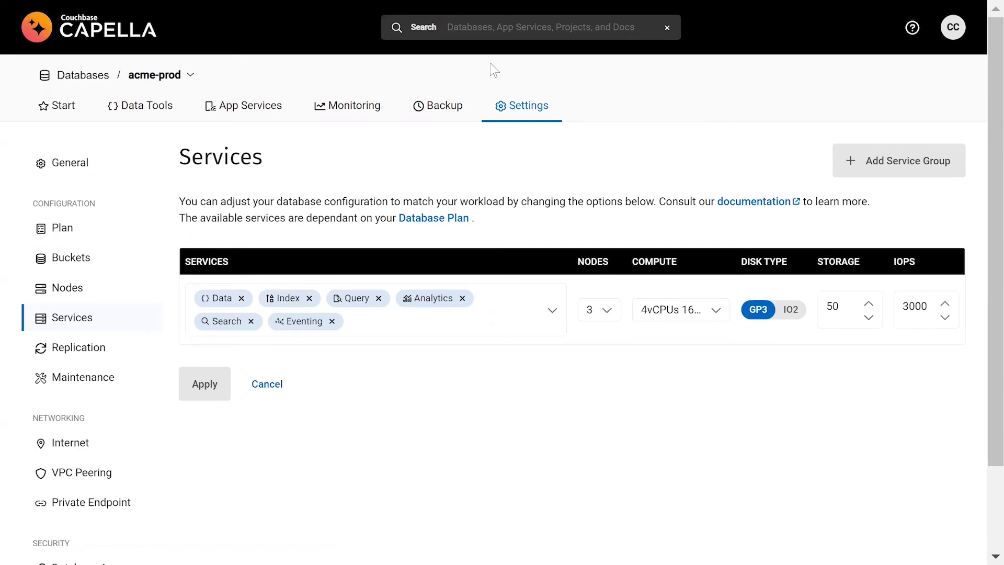
pyautogui.click(607, 310)
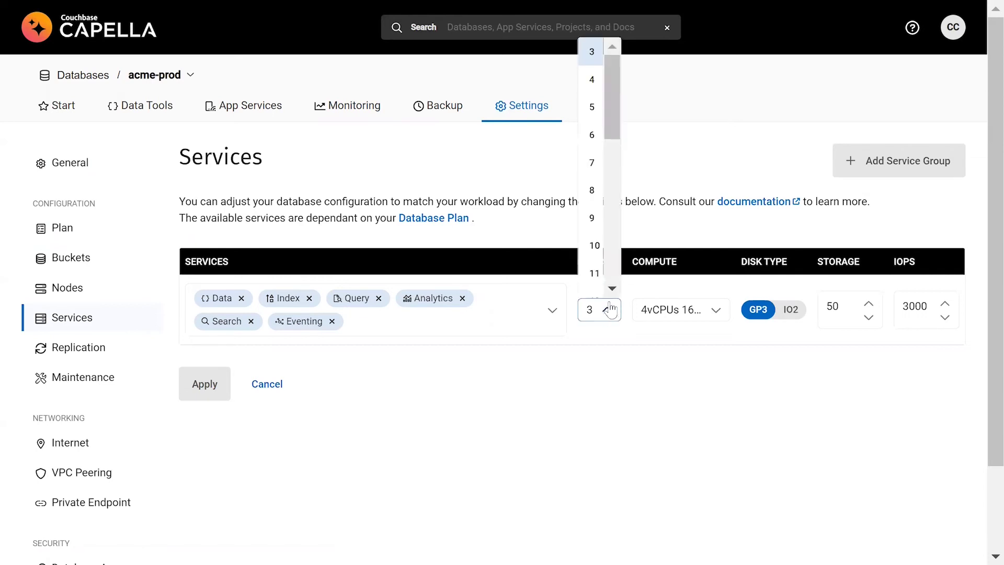
pyautogui.click(594, 80)
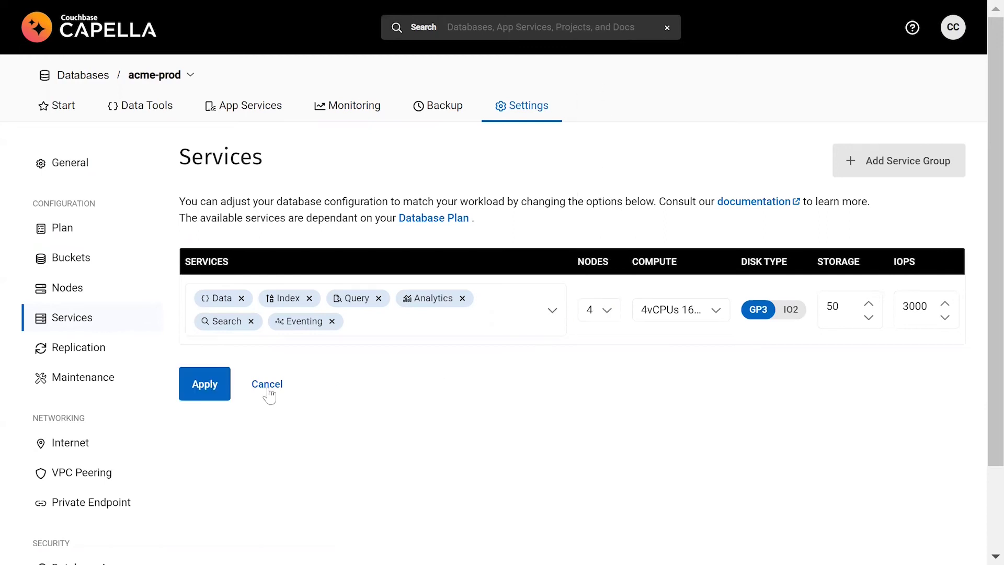
pyautogui.click(204, 385)
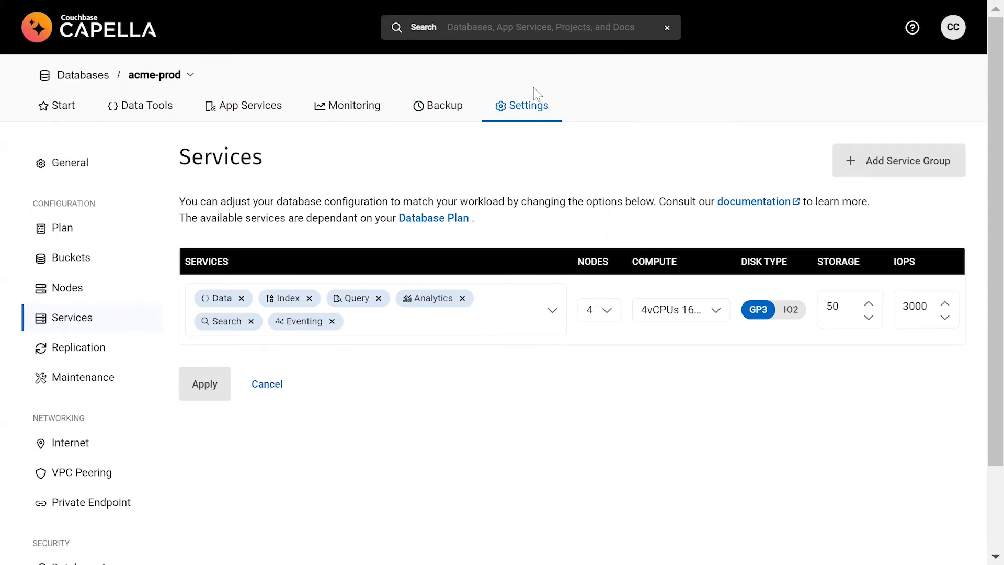
# Remove Eventing and Search from the existing service group and place both in a new service group.
pyautogui.click(332, 321)
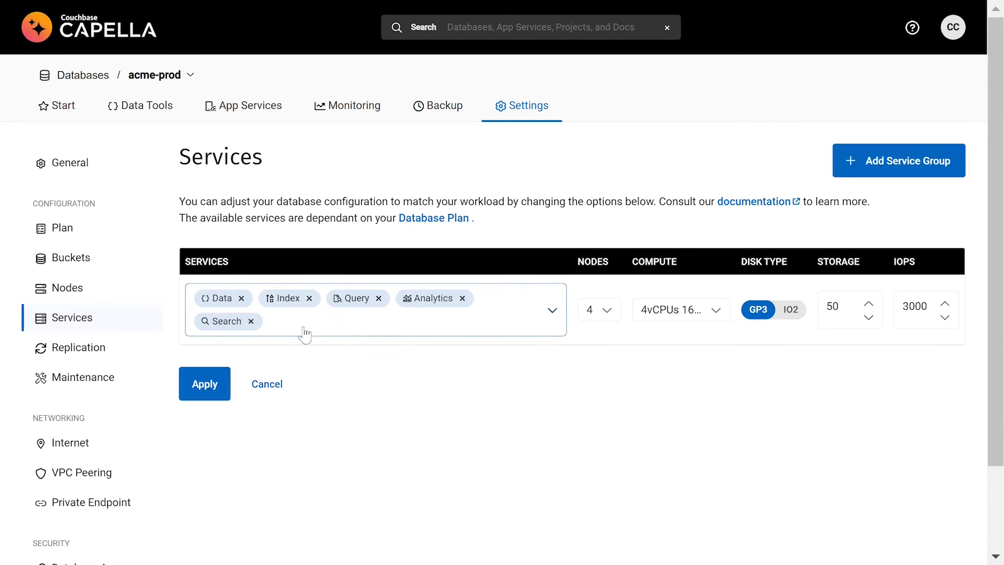
pyautogui.click(251, 321)
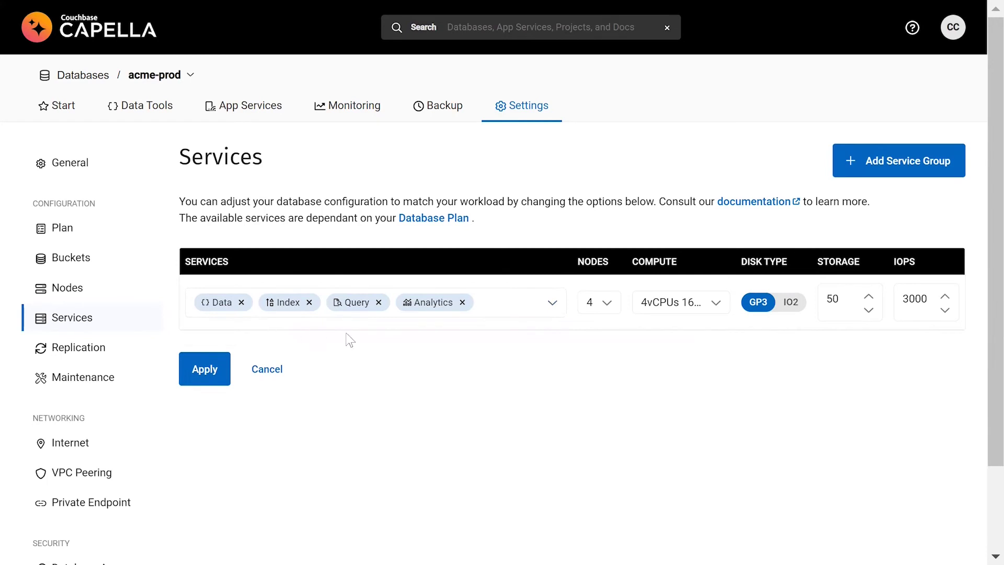
pyautogui.click(876, 171)
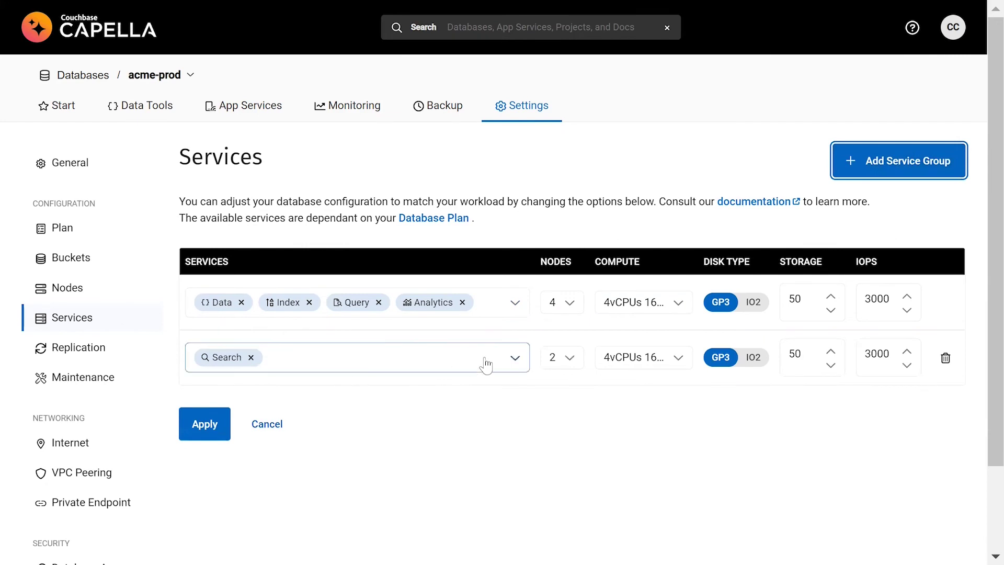
pyautogui.click(416, 360)
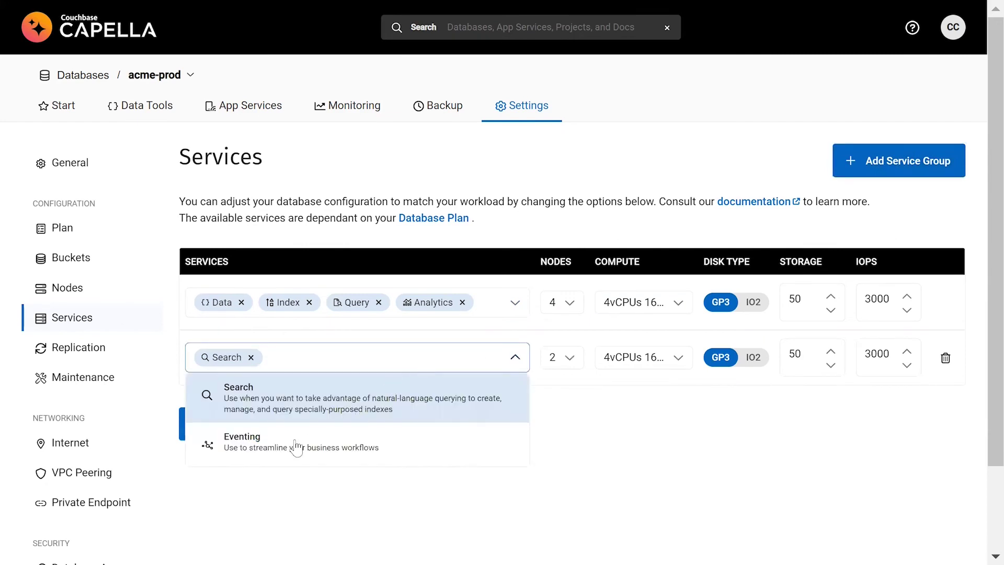
pyautogui.click(295, 447)
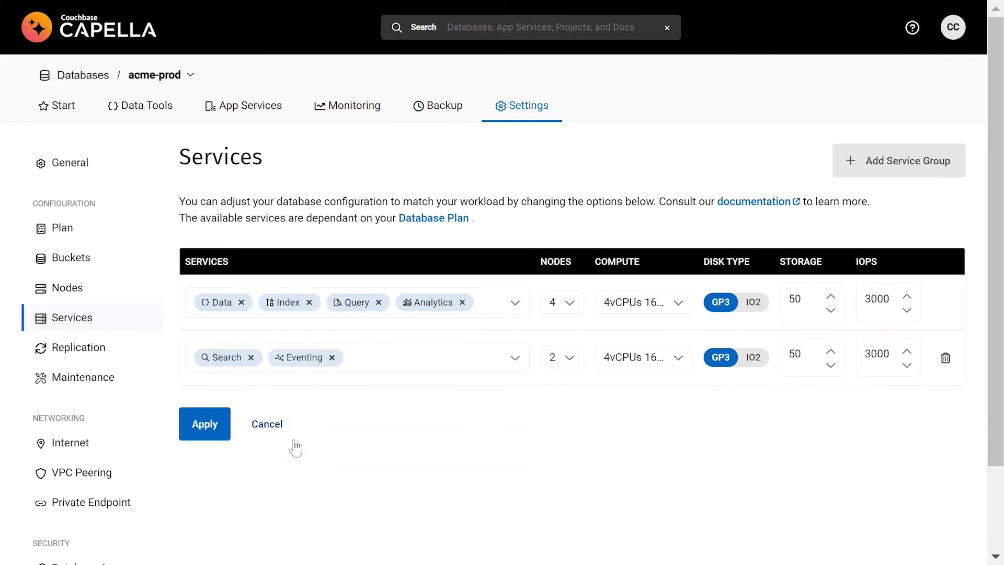
# Give the Search and Eventing service group 6 nodes with 48vCPUs 96GB compute and apply the service configuration.
pyautogui.click(572, 361)
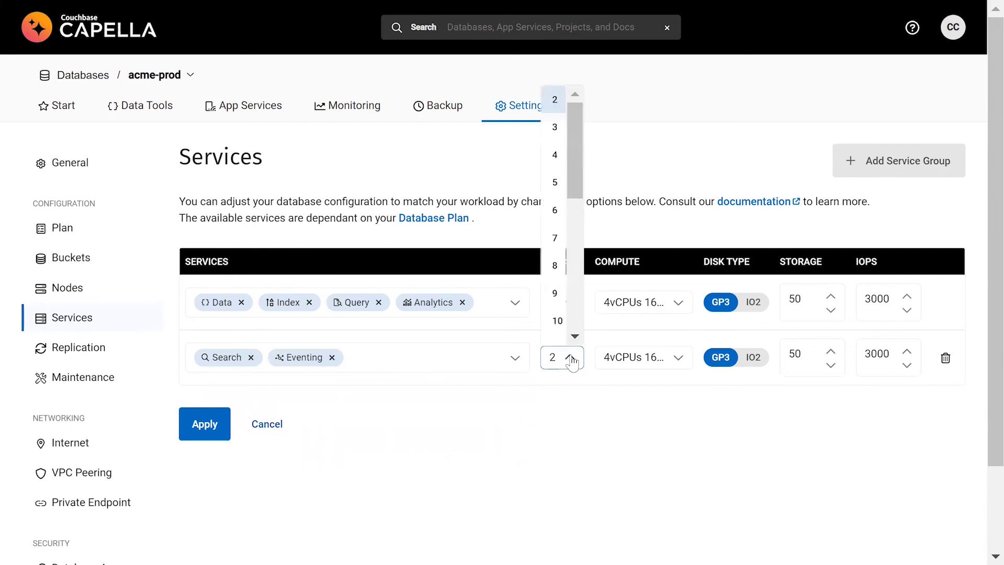
pyautogui.click(556, 211)
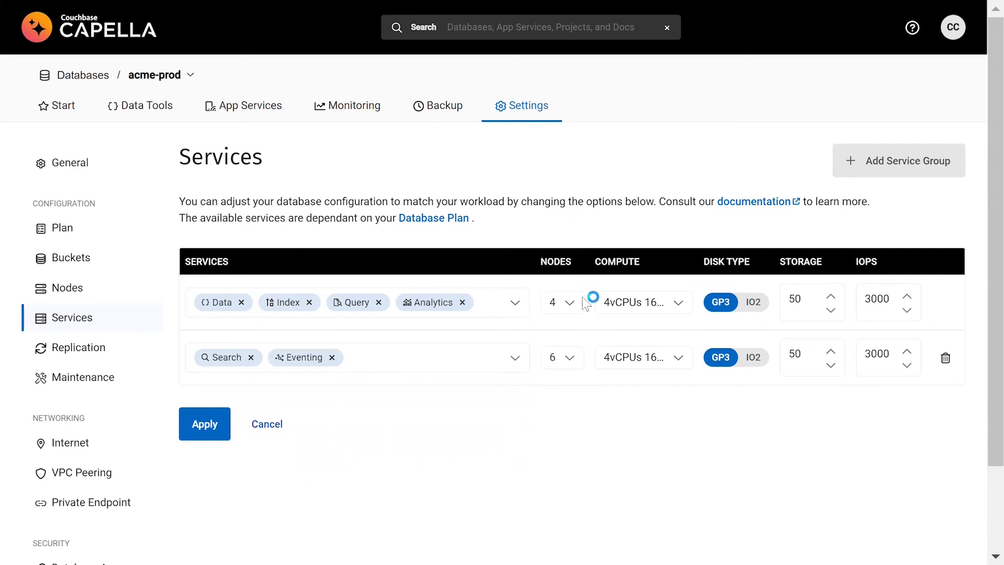
pyautogui.click(679, 358)
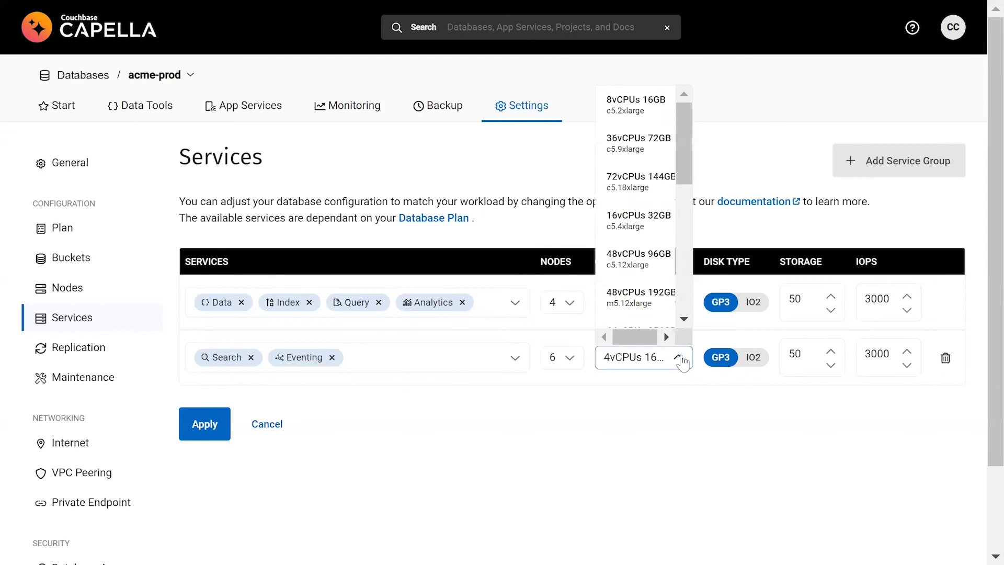
pyautogui.scroll(-1, 684, 177)
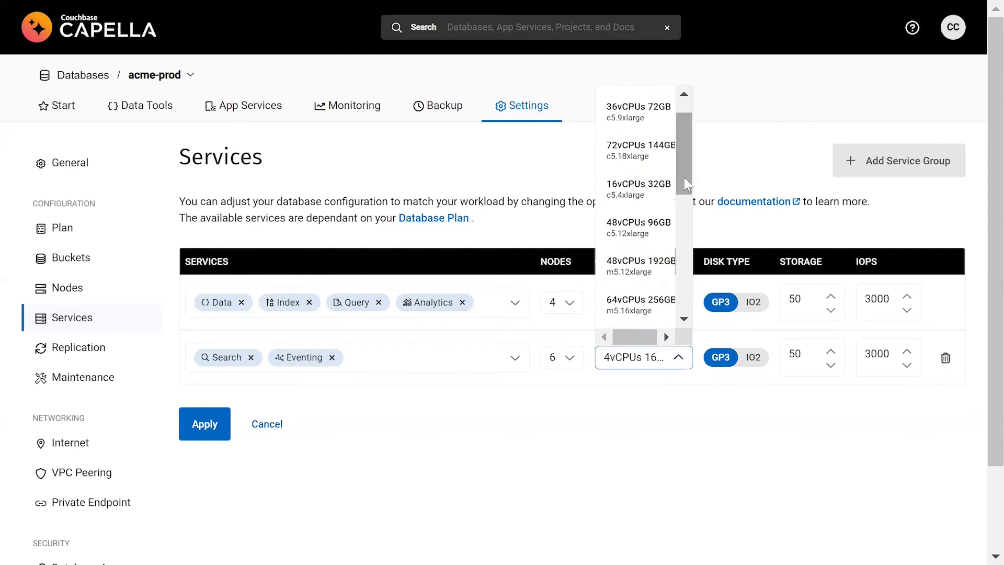
pyautogui.click(633, 225)
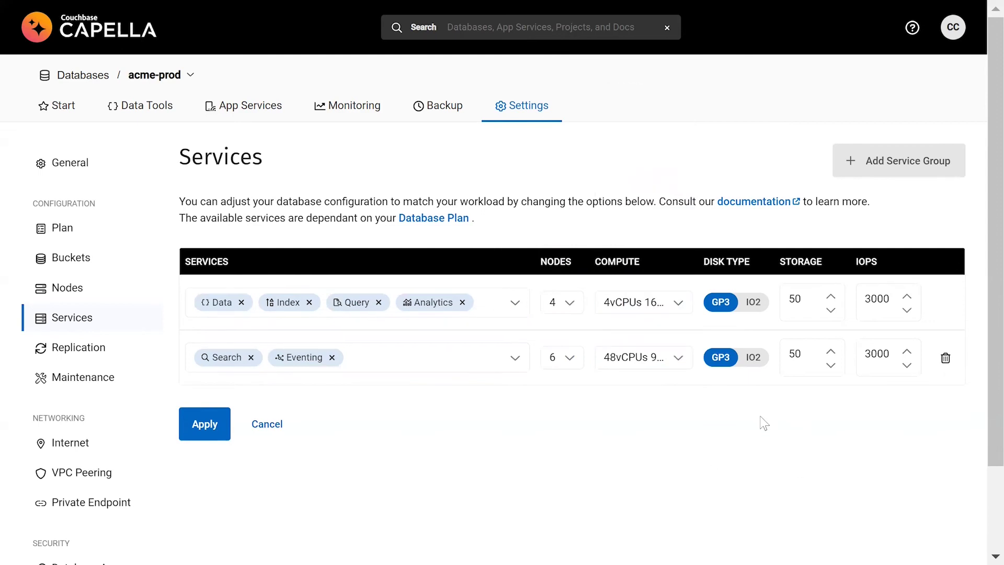
pyautogui.click(207, 424)
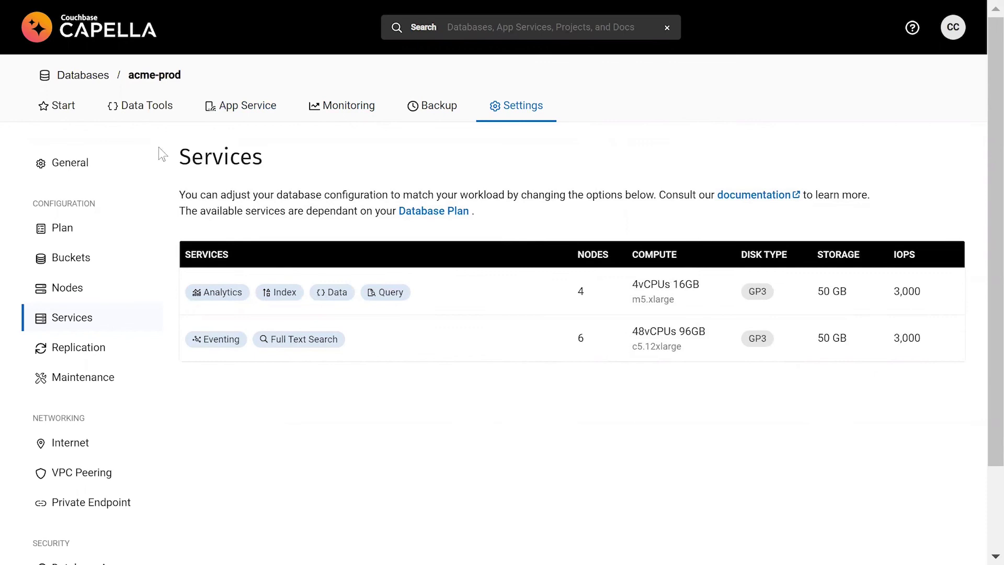
# Open the my-travel-sample replication in the database settings and review its direction, databases, buckets and document filters.
pyautogui.click(80, 351)
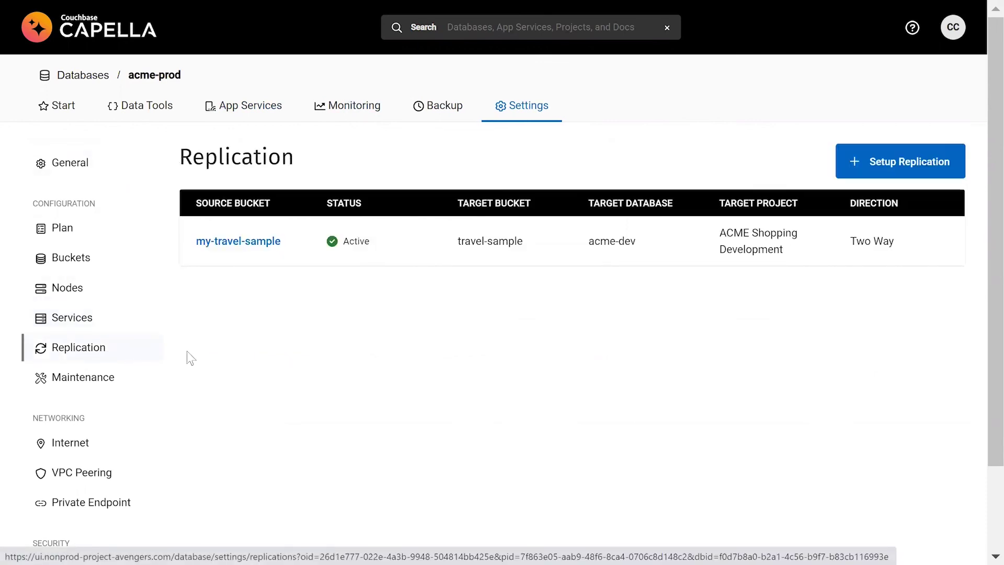
pyautogui.click(260, 246)
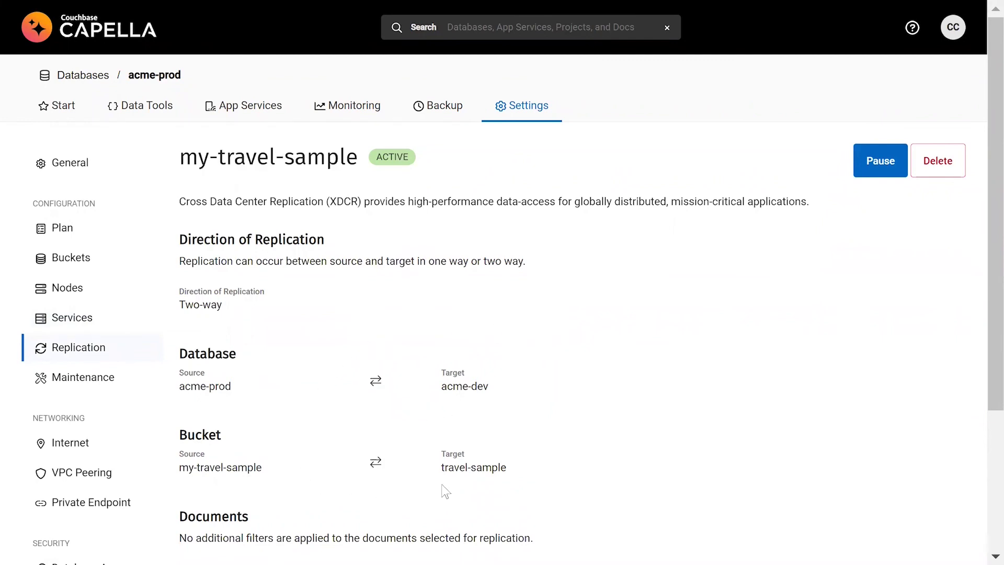
pyautogui.moveTo(980, 259); pyautogui.dragTo(906, 250)
# Open the backups of the my-travel-sample bucket and review the scheduled daily backups with their restore options.
pyautogui.click(443, 110)
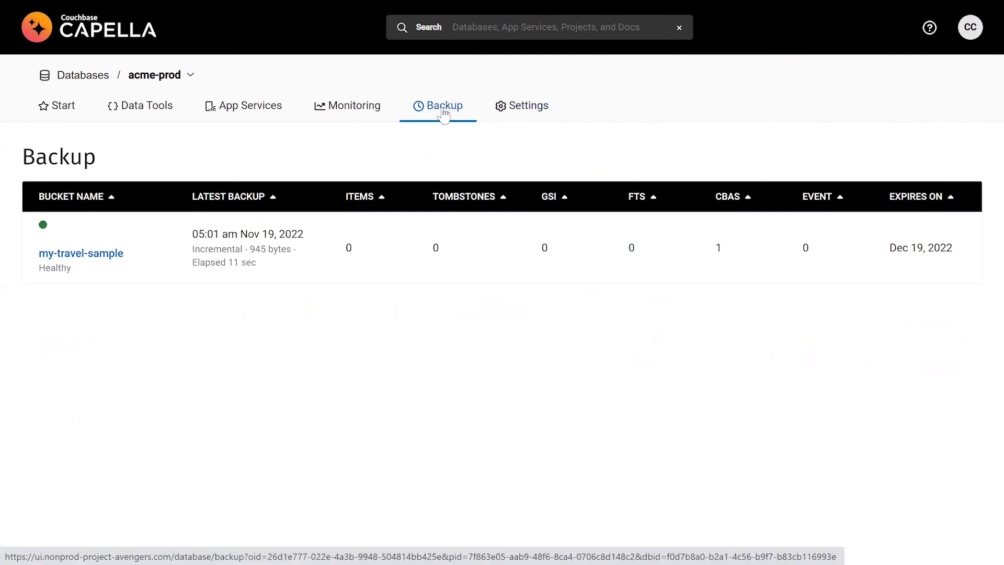
pyautogui.click(86, 254)
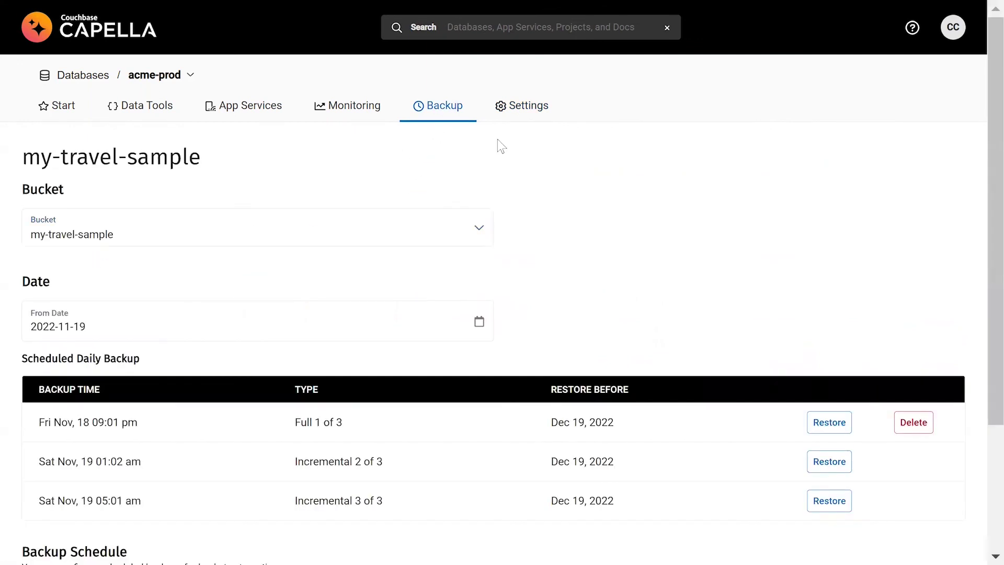
pyautogui.moveTo(981, 89); pyautogui.dragTo(874, 217)
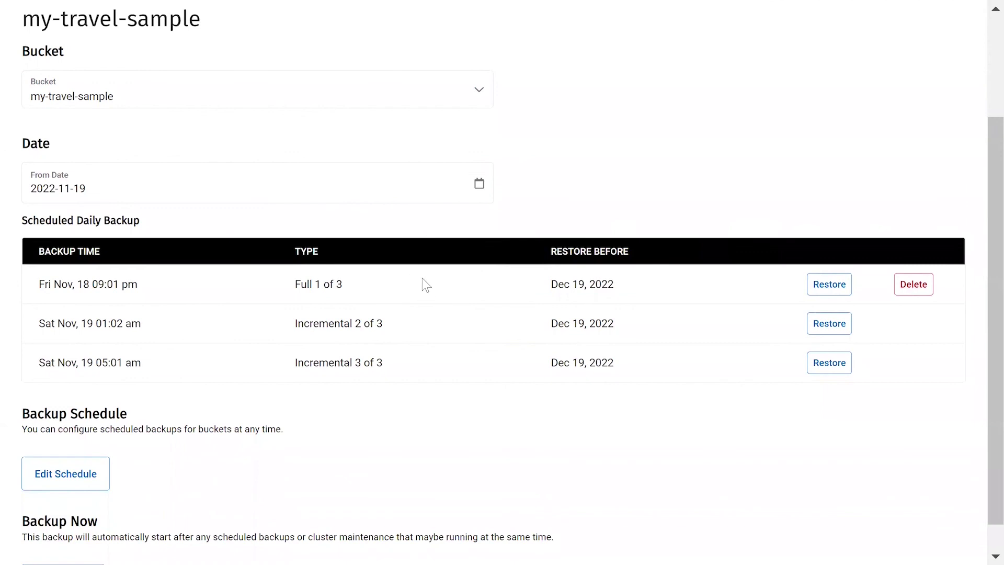
# Open the backup schedule of the my-travel-sample bucket for editing and examine the daily schedule's start, incremental and retention options.
pyautogui.click(70, 479)
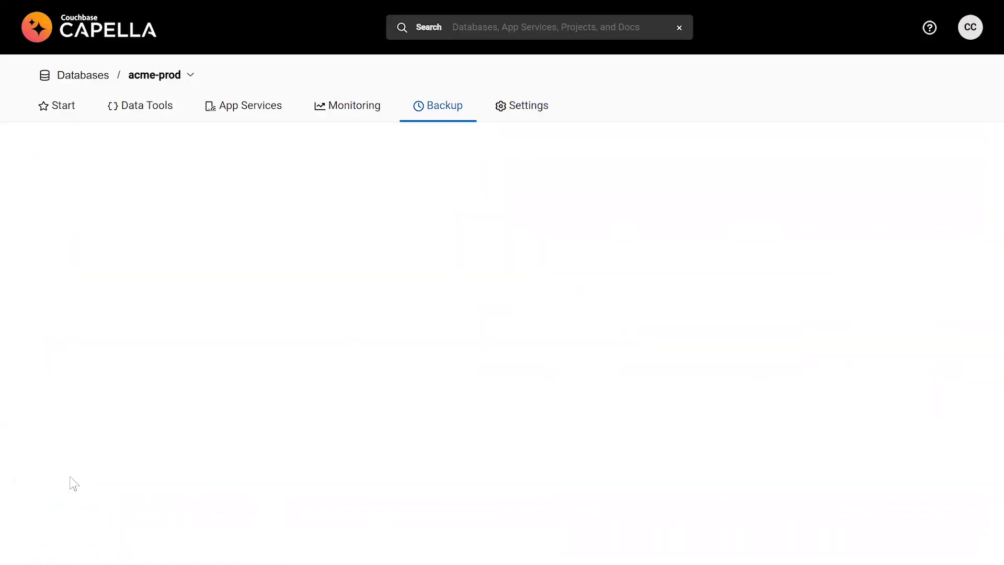
pyautogui.moveTo(979, 63); pyautogui.dragTo(842, 211)
pyautogui.click(139, 351)
pyautogui.click(131, 406)
pyautogui.click(131, 408)
pyautogui.click(141, 391)
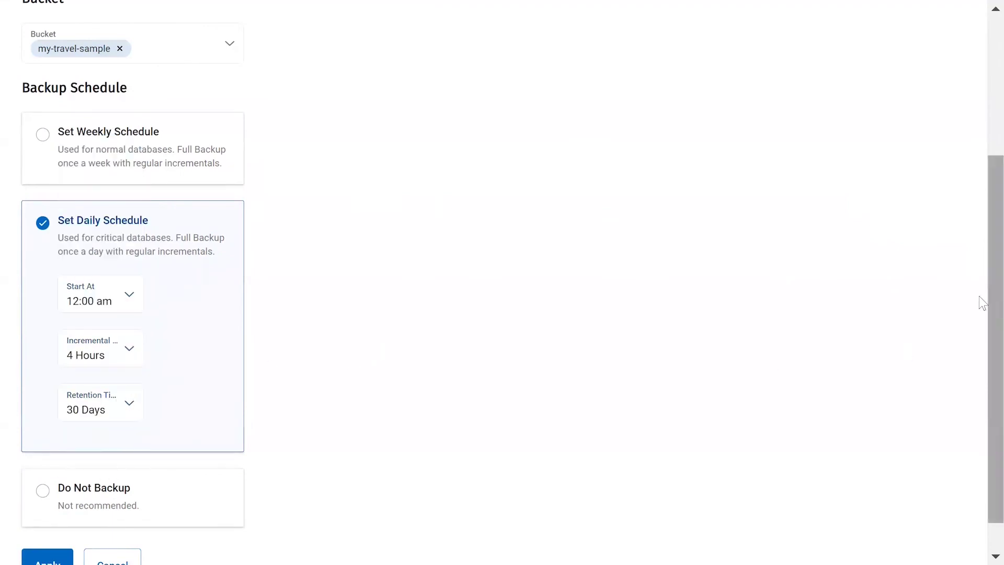
pyautogui.moveTo(978, 296); pyautogui.dragTo(979, 134)
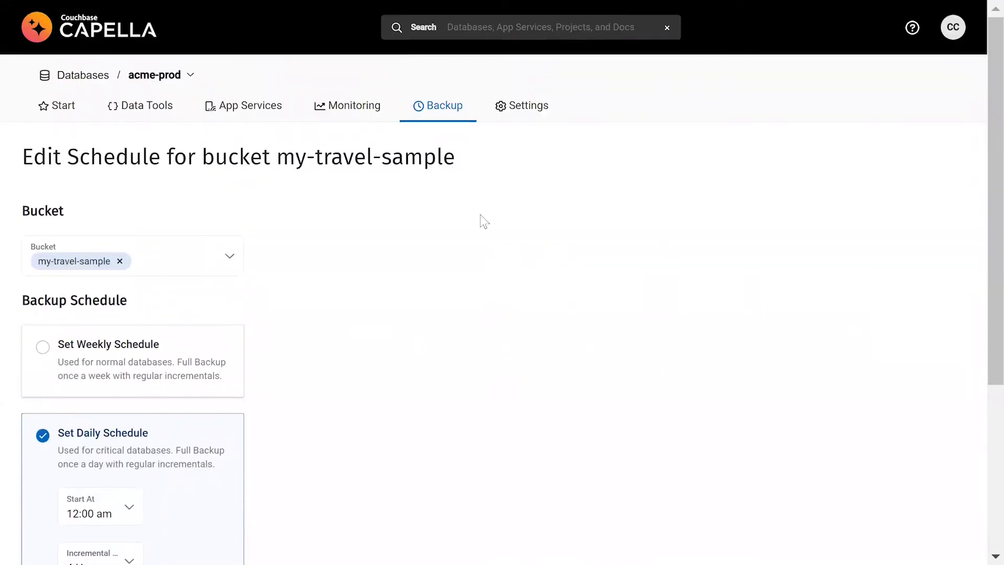
# Leave the backup schedule without applying anything and open the data tools of the acme-prod database.
pyautogui.click(152, 112)
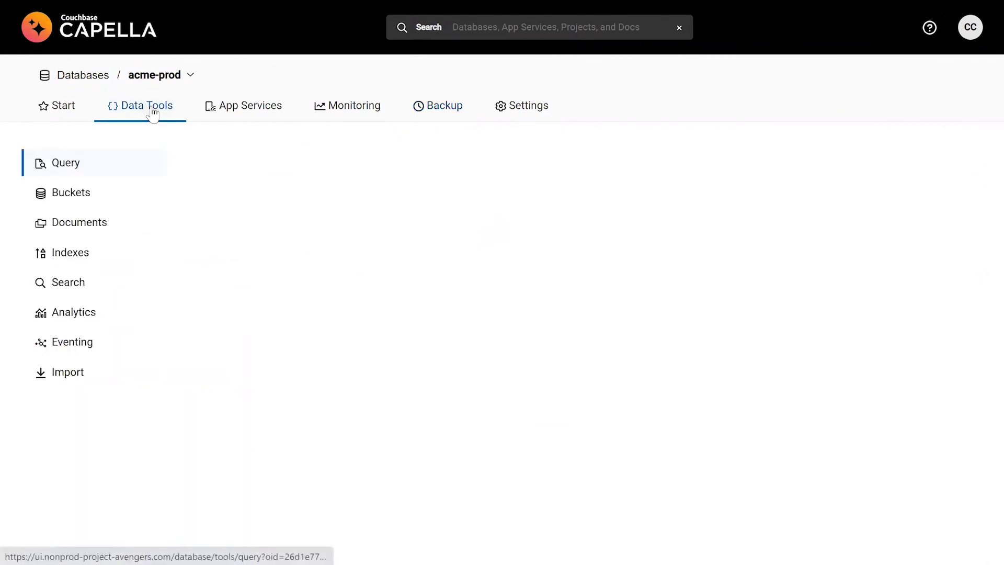